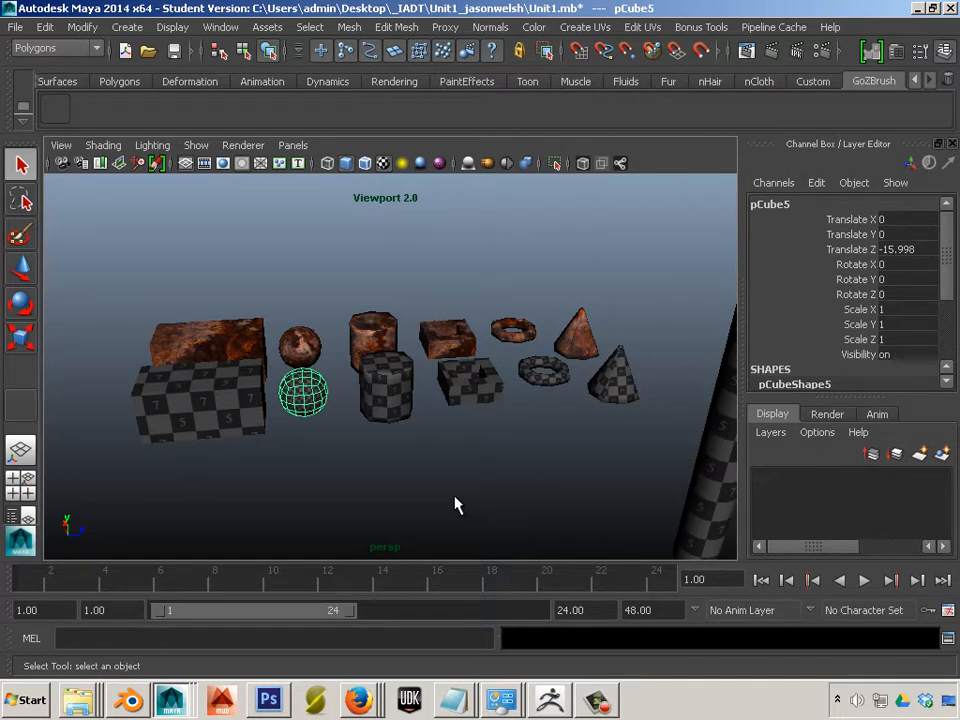
- Select each checkered primitive in the front row one at a time, from the box to the cone
left_click(240, 396)
left_click(297, 402)
left_click(380, 402)
left_click(468, 388)
left_click(540, 374)
left_click(608, 388)
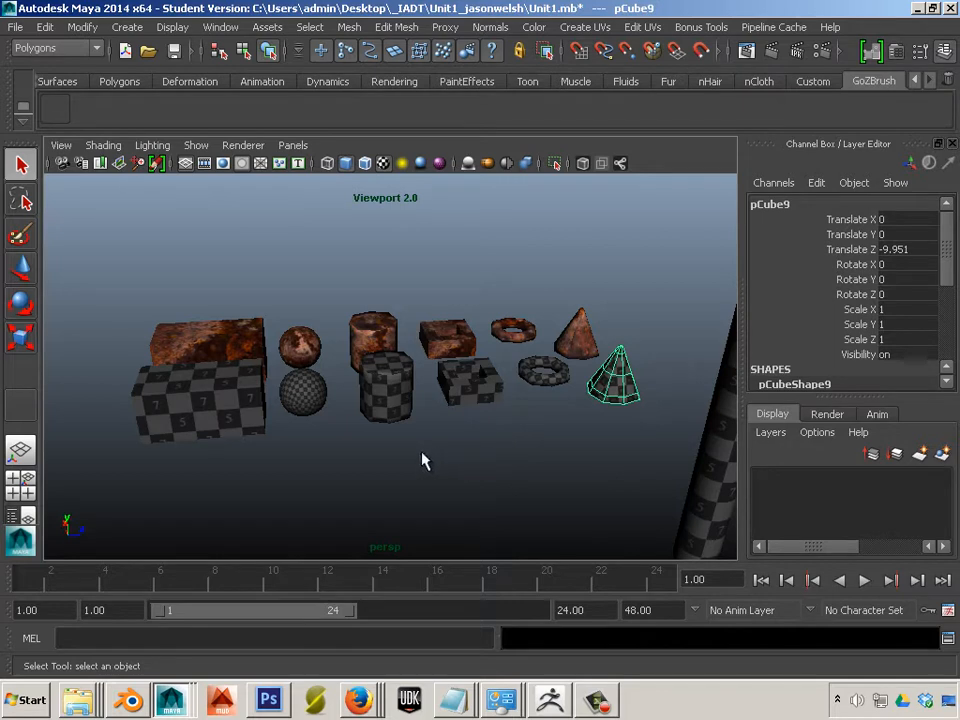
- Select all six checkered primitives in the front row together, from the cone back to the box
middle_click_drag(227, 422, 391, 466, "alt")
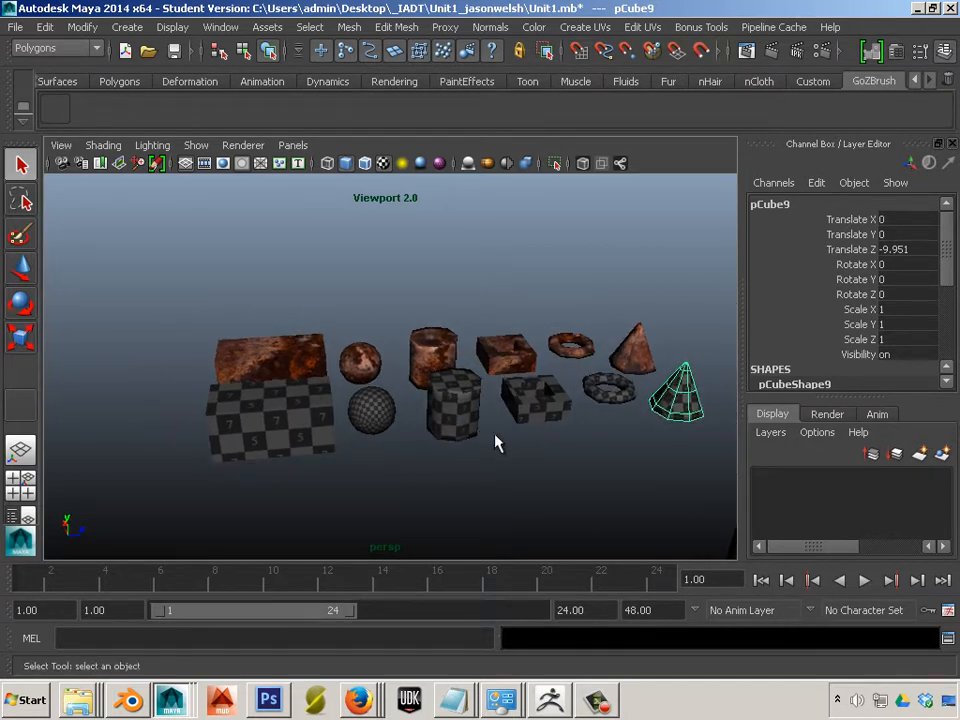
middle_click_drag(421, 411, 447, 462, "alt")
left_click(617, 410, "shift")
left_click(543, 418, "shift")
left_click(461, 440, "shift")
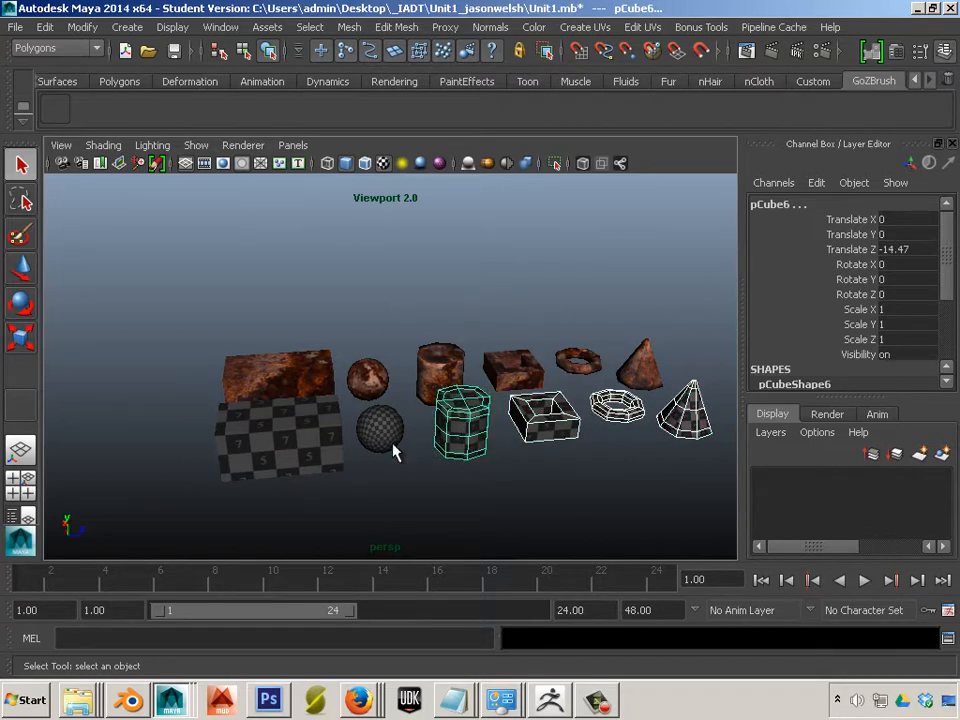
left_click(380, 430, "shift")
left_click(287, 462, "shift")
- Select all six rust-textured primitives in the back row together, from the cone to the box
middle_click_drag(345, 472, 306, 493, "alt")
right_click_drag(425, 505, 580, 500, "alt")
left_click(636, 398)
left_click(580, 383, "shift")
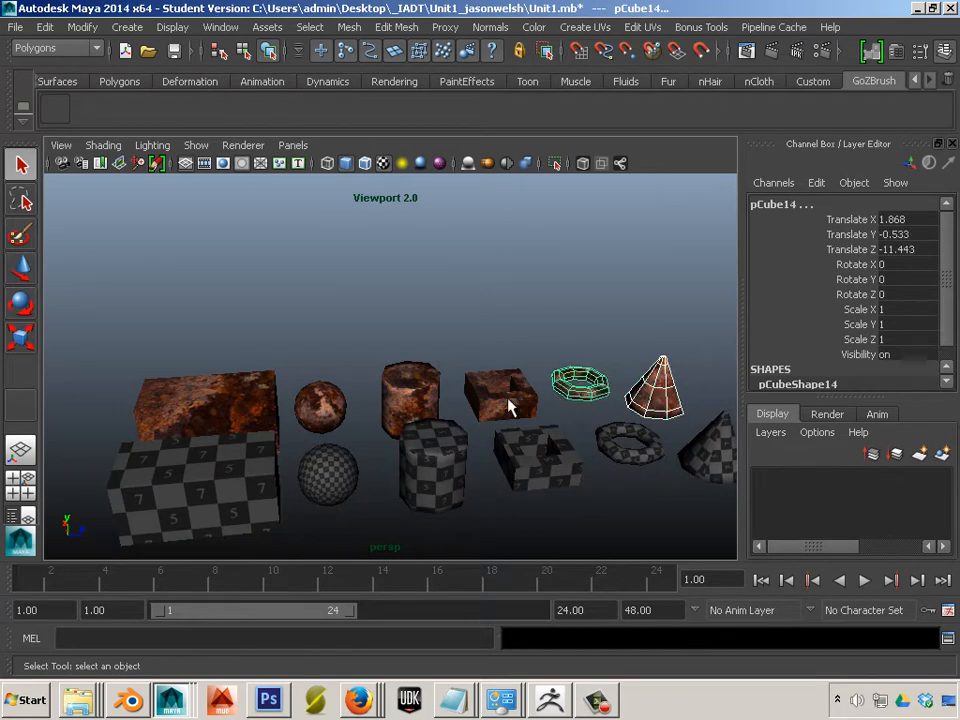
left_click(508, 402, "shift")
left_click(413, 402, "shift")
left_click(321, 402, "shift")
left_click(240, 403, "shift")
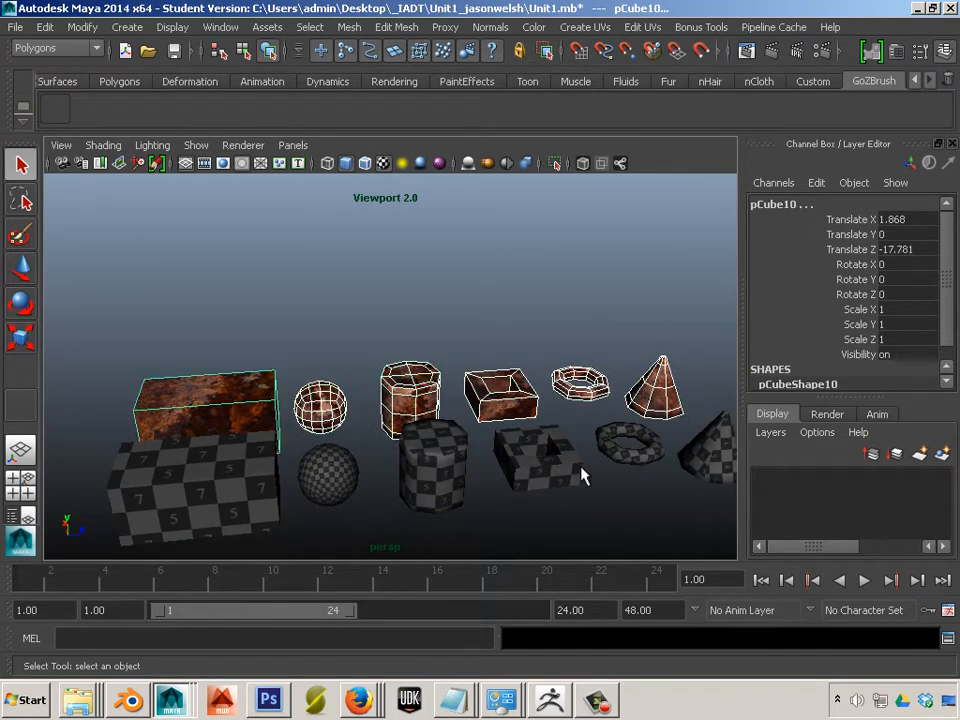
- Select the tall checkered mesh with the rounded head beside the primitives, and clear the selection
middle_click_drag(596, 478, 274, 376, "alt")
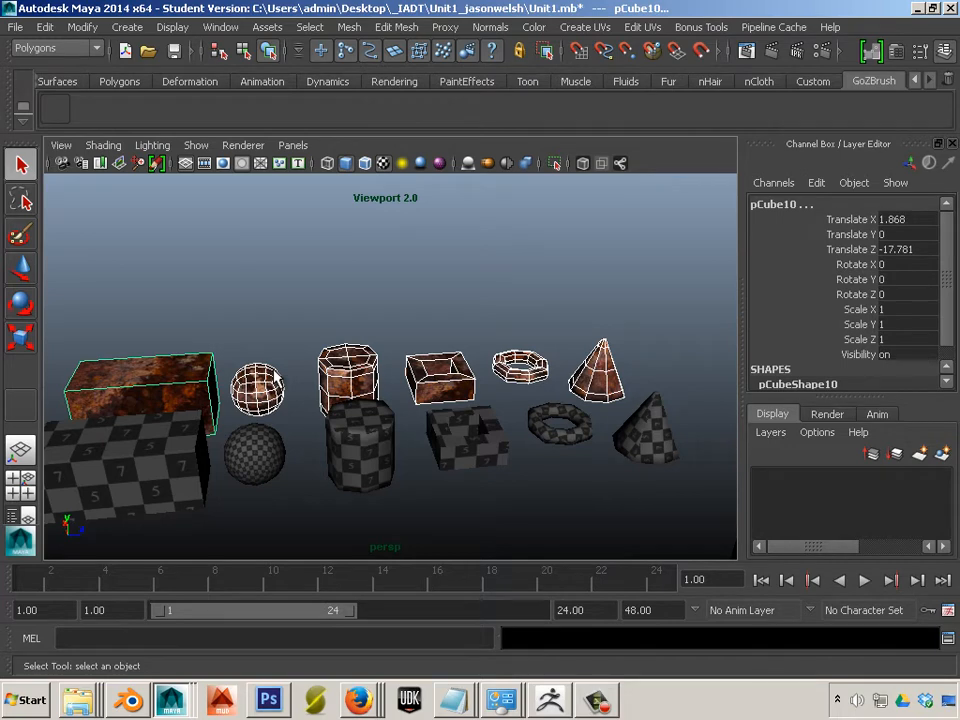
scroll(378, 383, "down", 4)
middle_click_drag(565, 427, 357, 402, "alt")
left_click(540, 390)
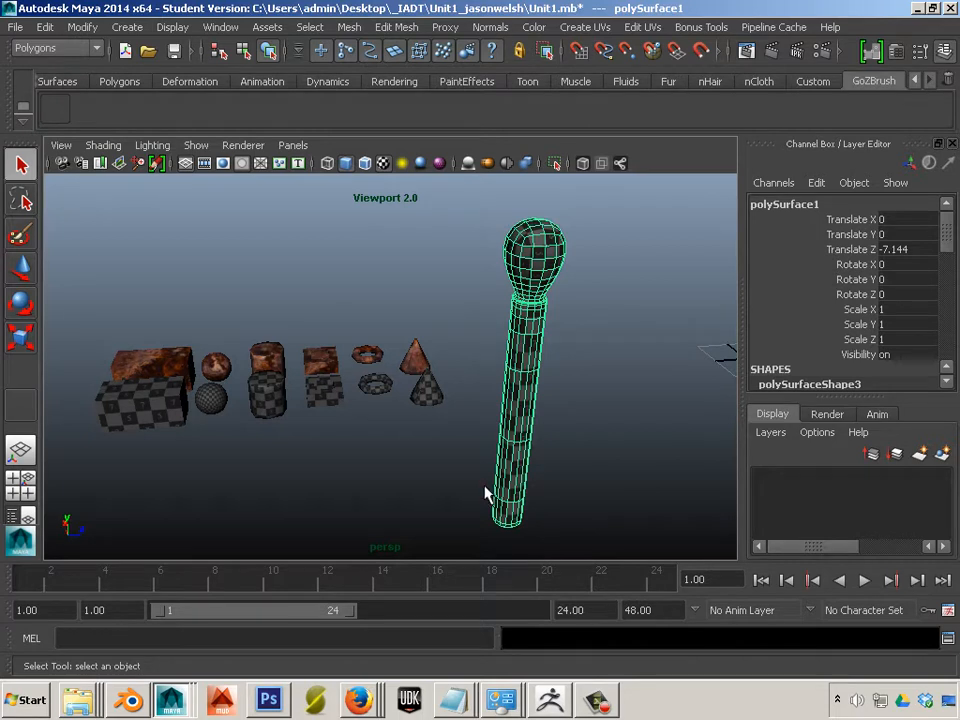
left_click(456, 487)
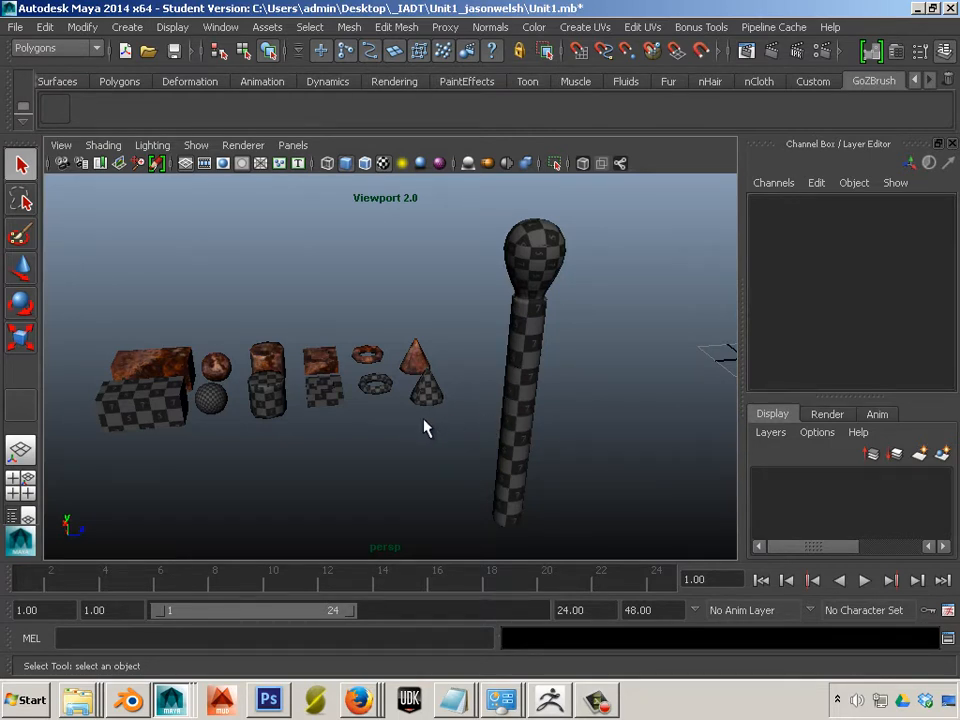
- Examine both rows of primitives up close, select the checkered ring, and bring the whole scene back into view
middle_click_drag(366, 397, 521, 394, "alt")
right_click_drag(523, 394, 548, 422, "alt")
middle_click_drag(540, 422, 345, 413, "alt")
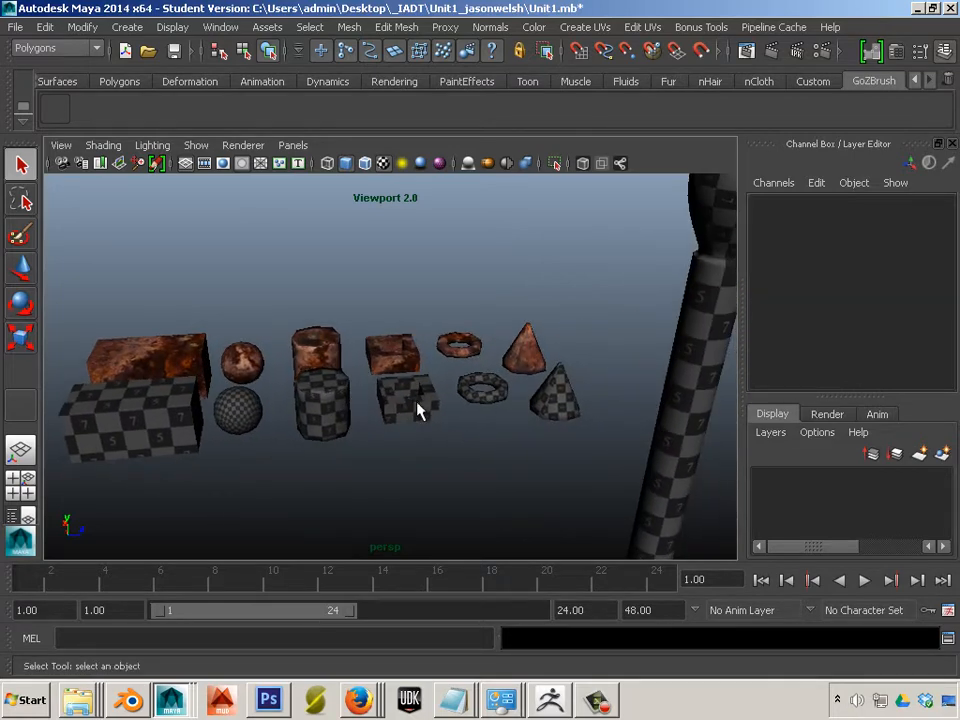
right_click_drag(422, 403, 634, 474, "alt")
middle_click_drag(634, 474, 440, 479, "alt")
left_click(475, 416)
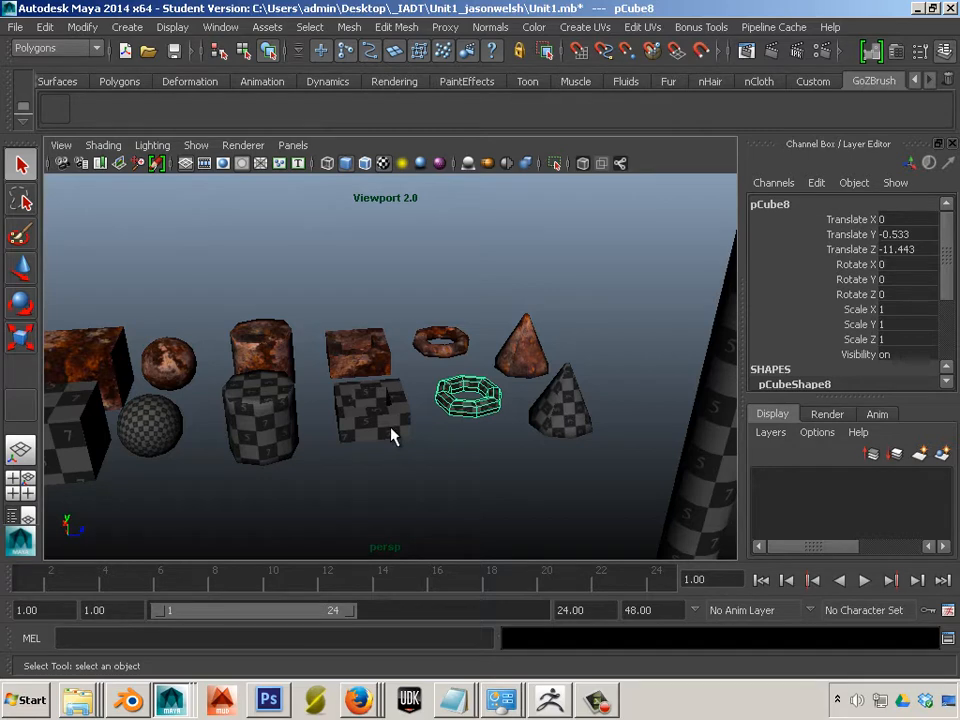
scroll(391, 428, "down", 1)
middle_click_drag(515, 434, 364, 421, "alt")
scroll(364, 428, "down", 2)
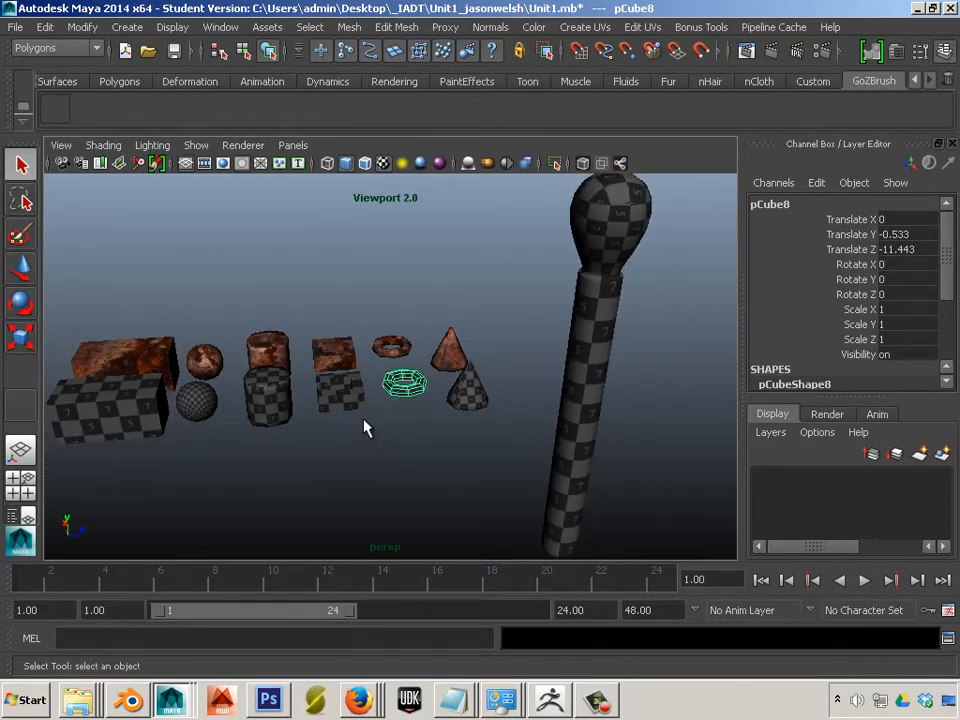
scroll(370, 424, "down", 2)
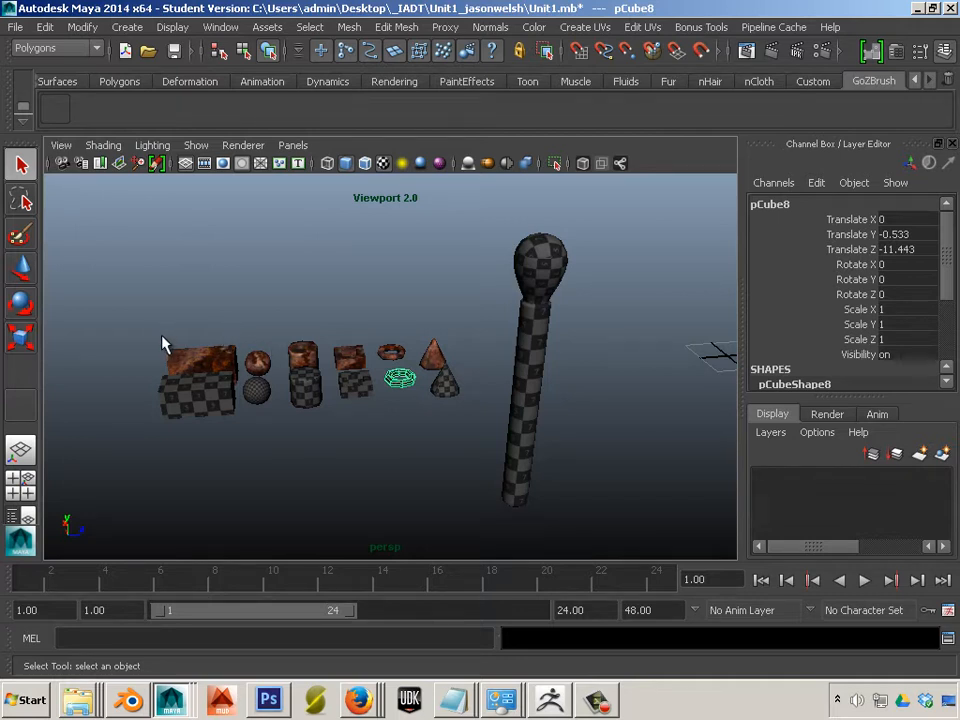
- Select all primitives together with the tall mesh and delete their construction history
left_click_drag(160, 334, 594, 497)
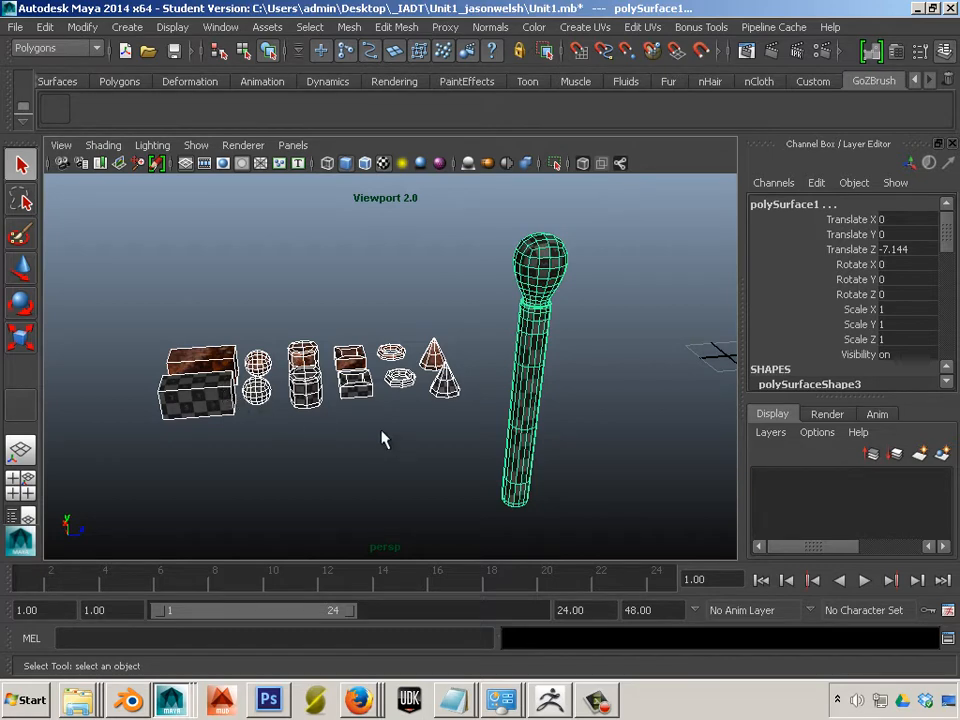
middle_click_drag(175, 248, 458, 392, "alt")
left_click(489, 461)
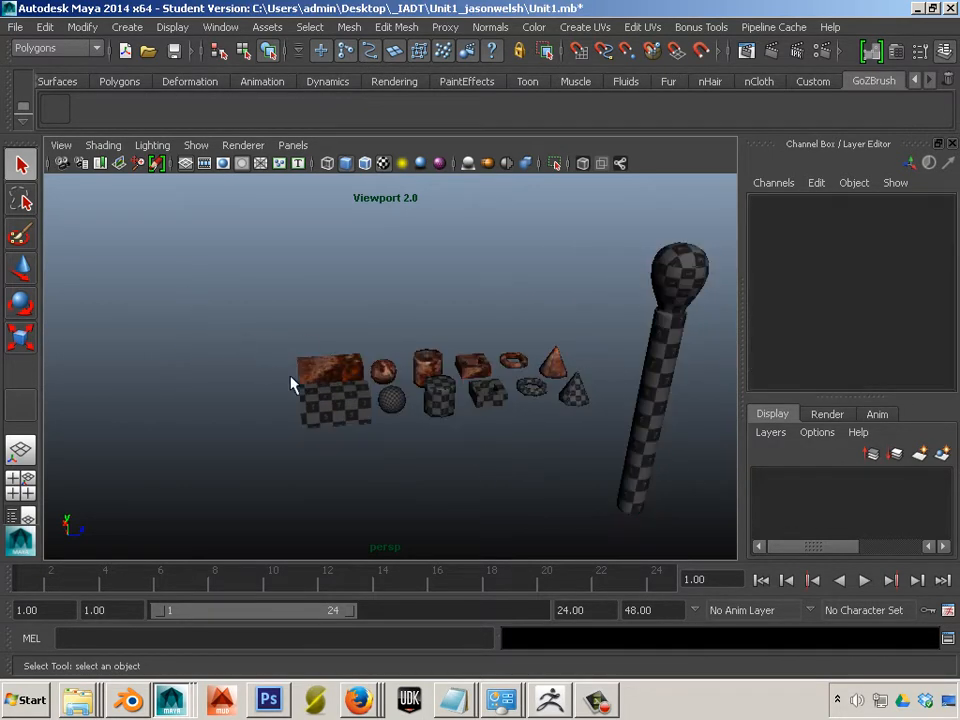
left_click_drag(248, 270, 650, 456)
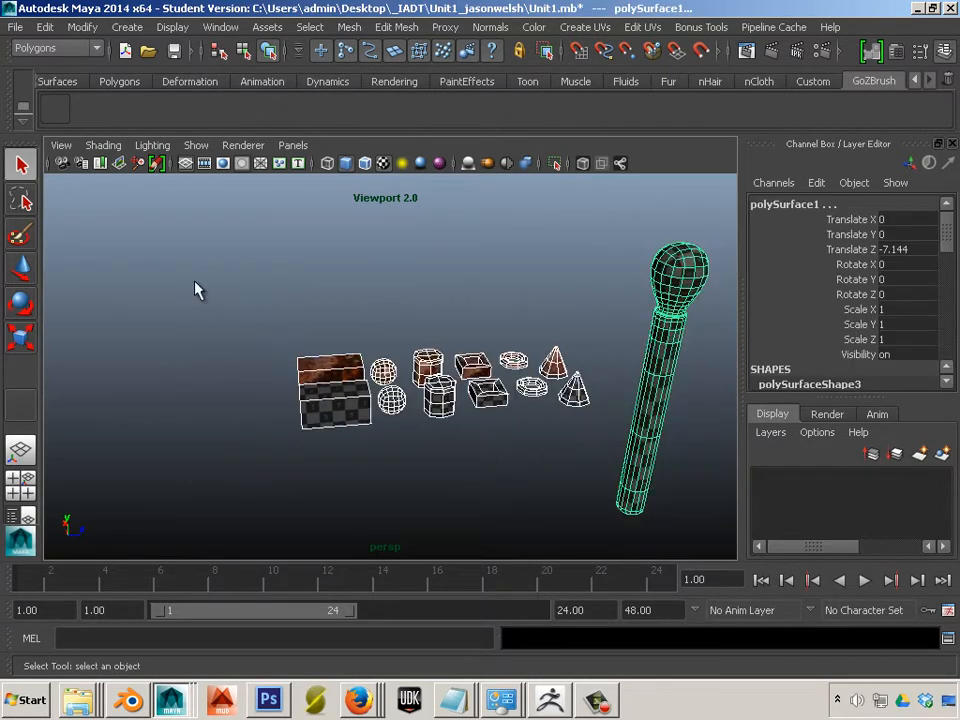
left_click(216, 31)
mouse_move(76, 35)
mouse_move(45, 27)
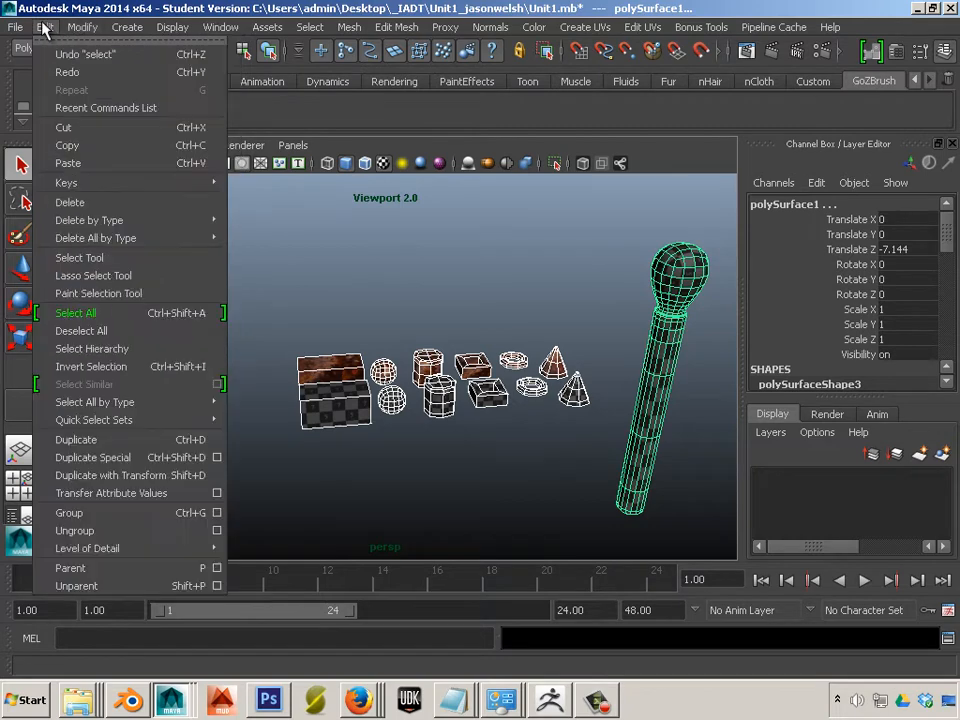
mouse_move(113, 221)
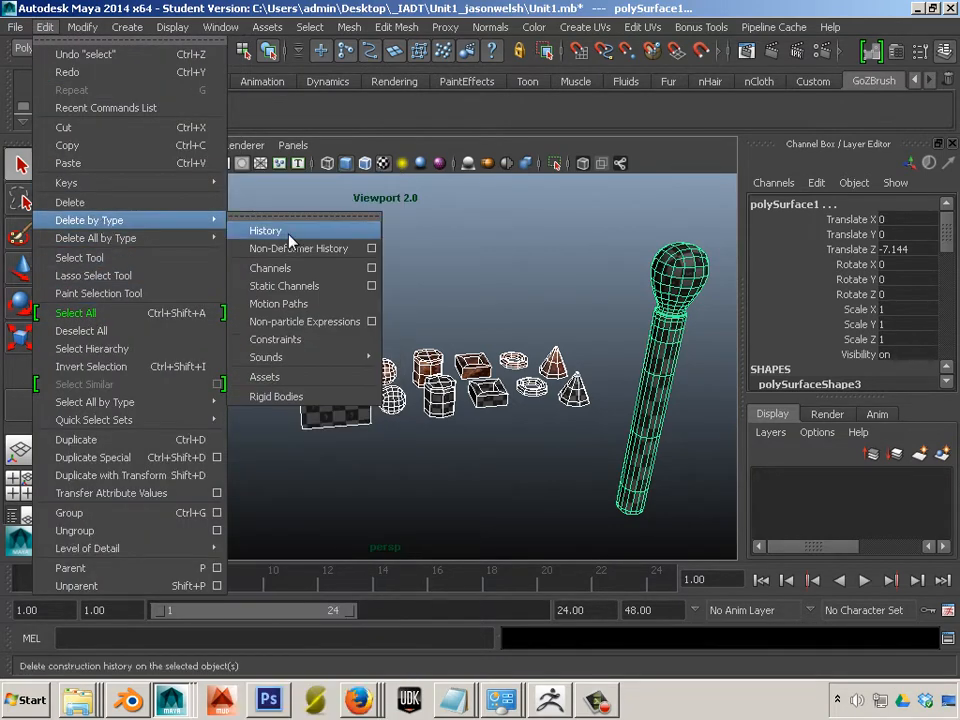
left_click(262, 231)
- Reselect all the scene's meshes and open the Hypershade
left_click_drag(209, 254, 683, 505)
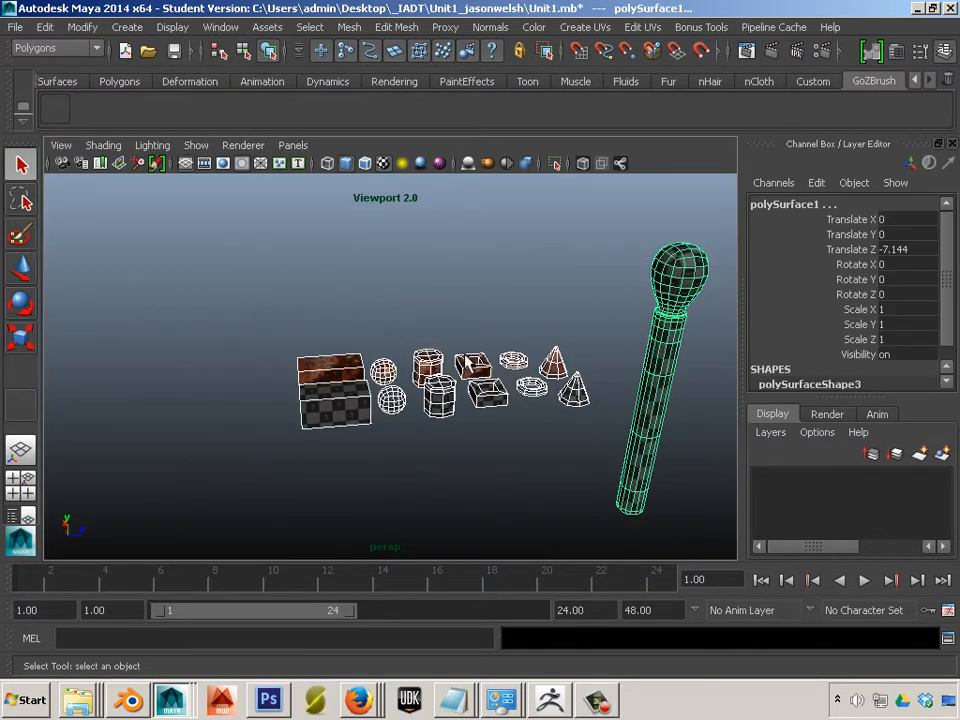
left_click_drag(352, 278, 263, 264, "alt")
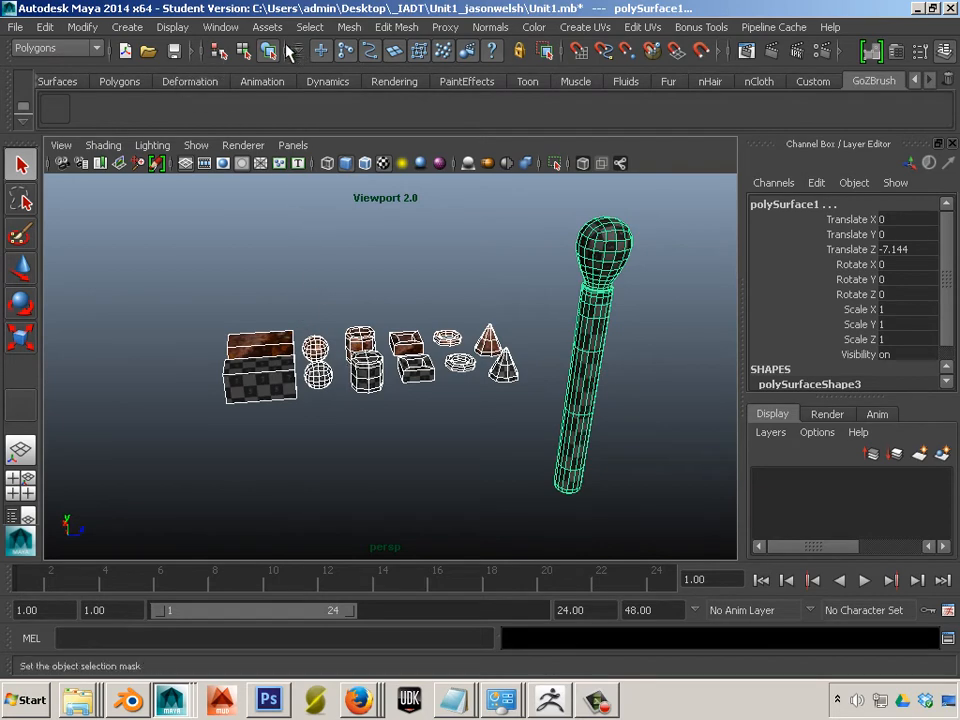
left_click(222, 28)
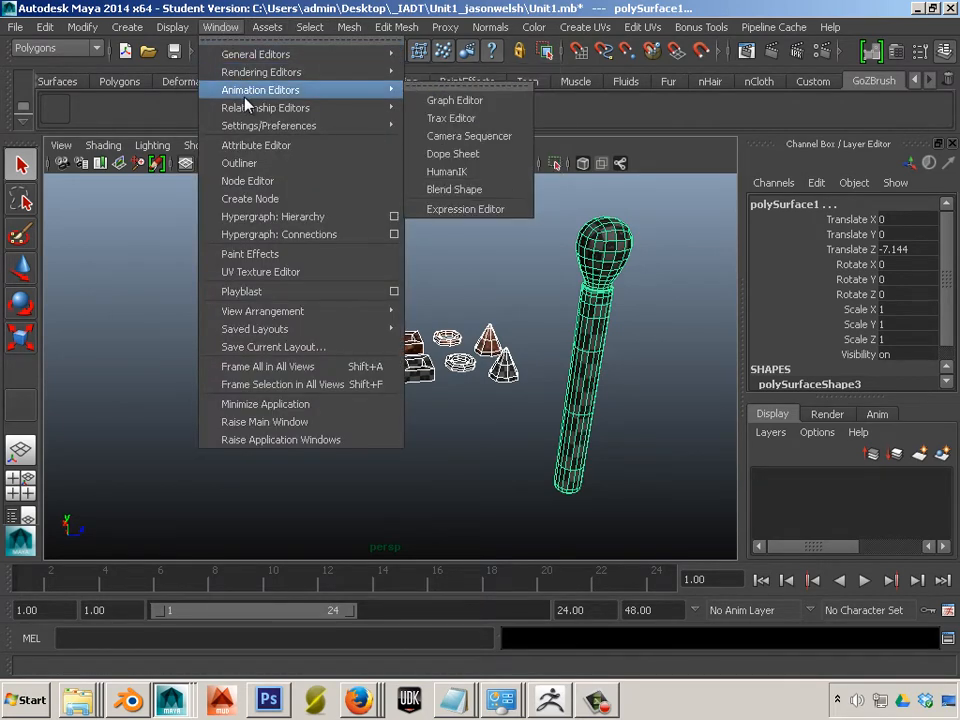
mouse_move(250, 72)
left_click(455, 118)
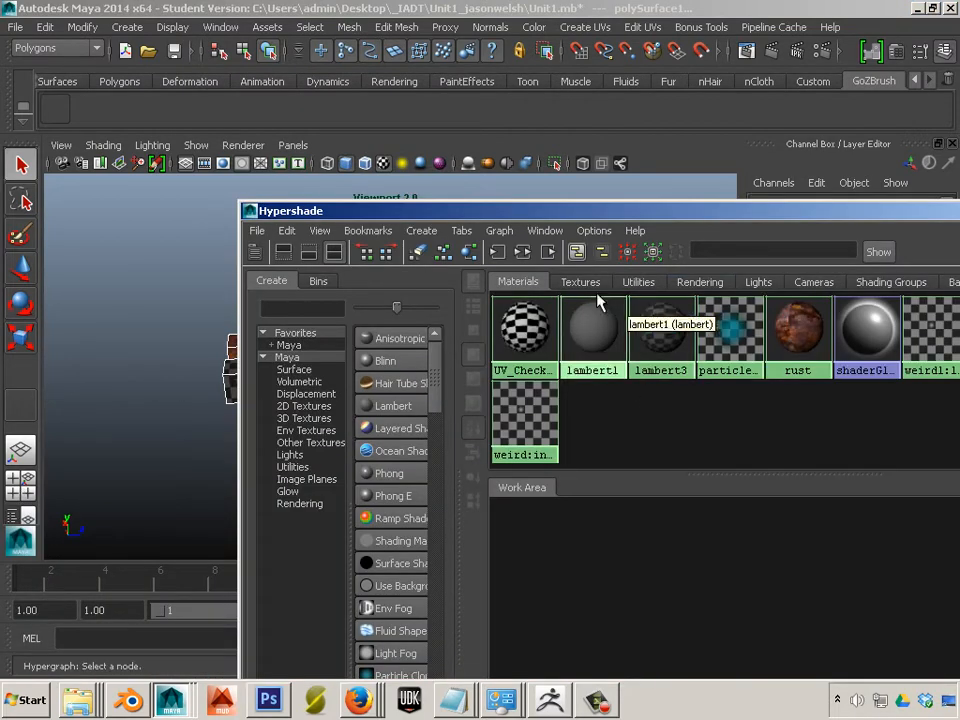
- Delete the two Hypershade textures whose names start with "weird"
left_click(580, 281)
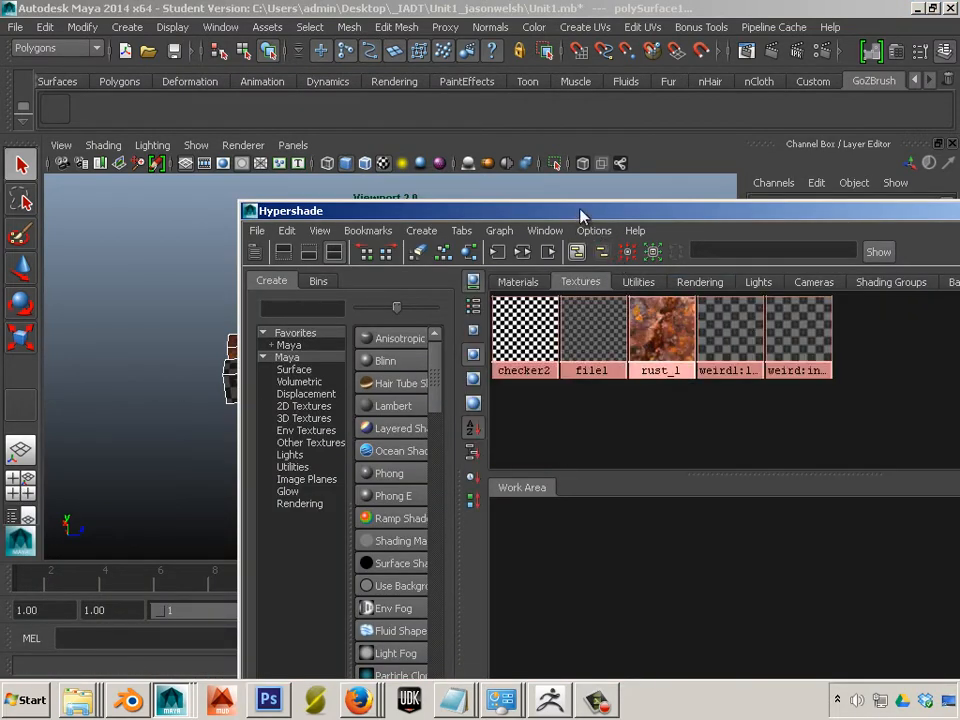
left_click_drag(580, 215, 407, 263)
left_click_drag(681, 484, 560, 377)
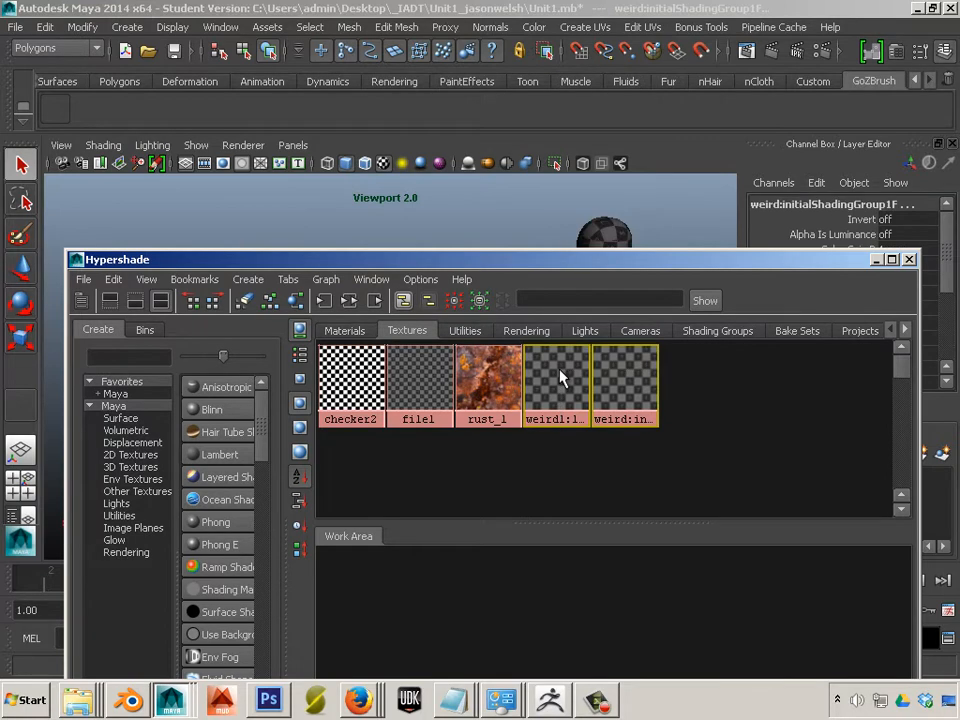
key("Delete")
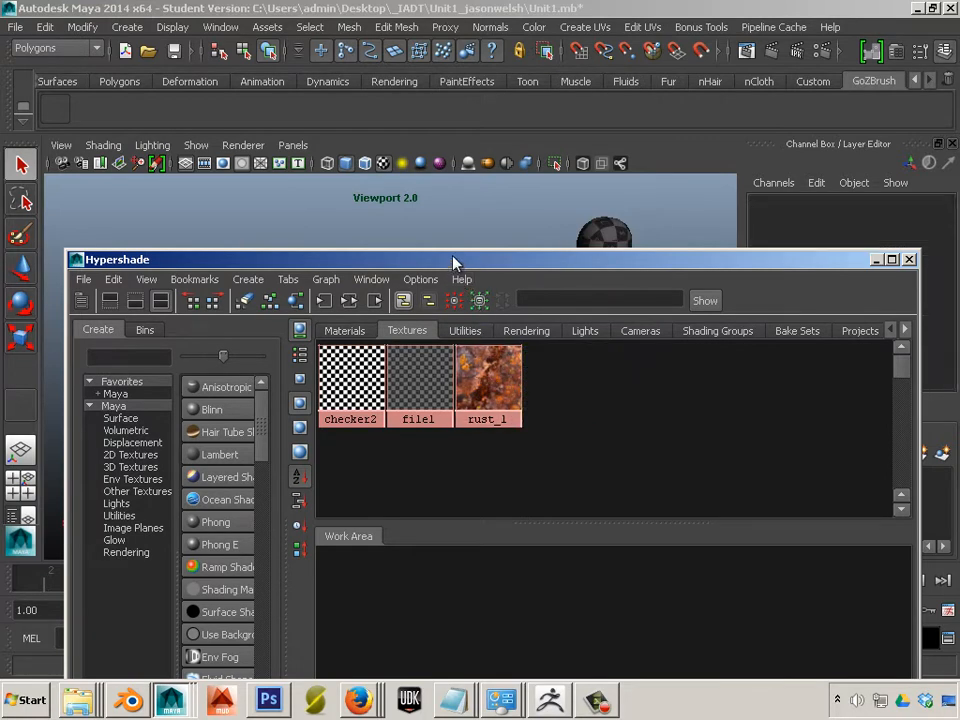
- Delete the checker2 texture from the Hypershade, keeping file1 and rust_1
left_click_drag(453, 263, 809, 313)
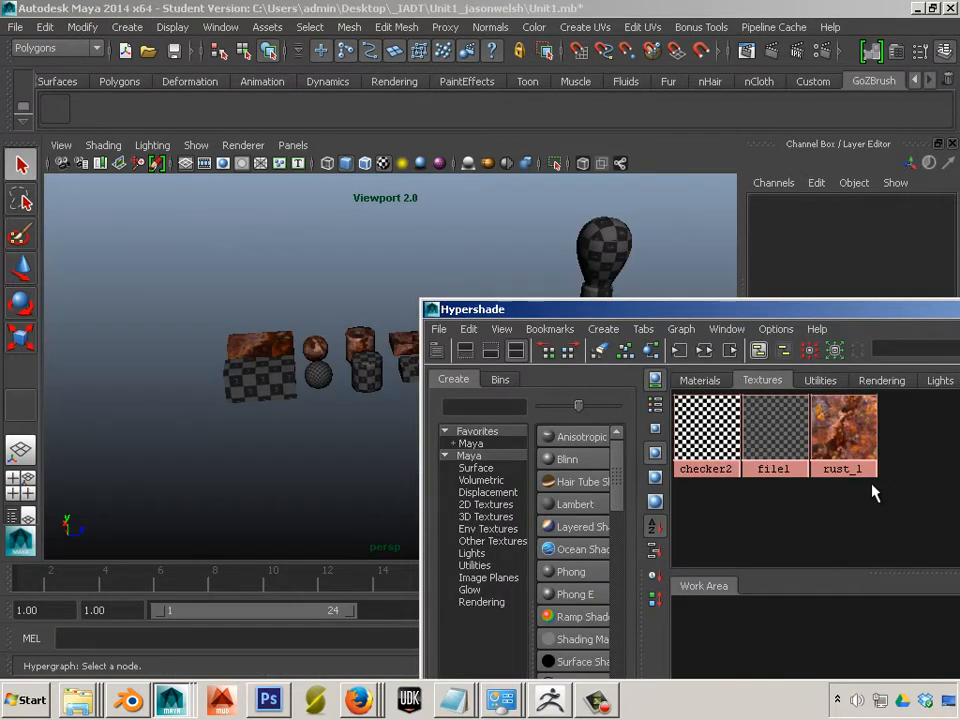
left_click_drag(873, 492, 694, 440)
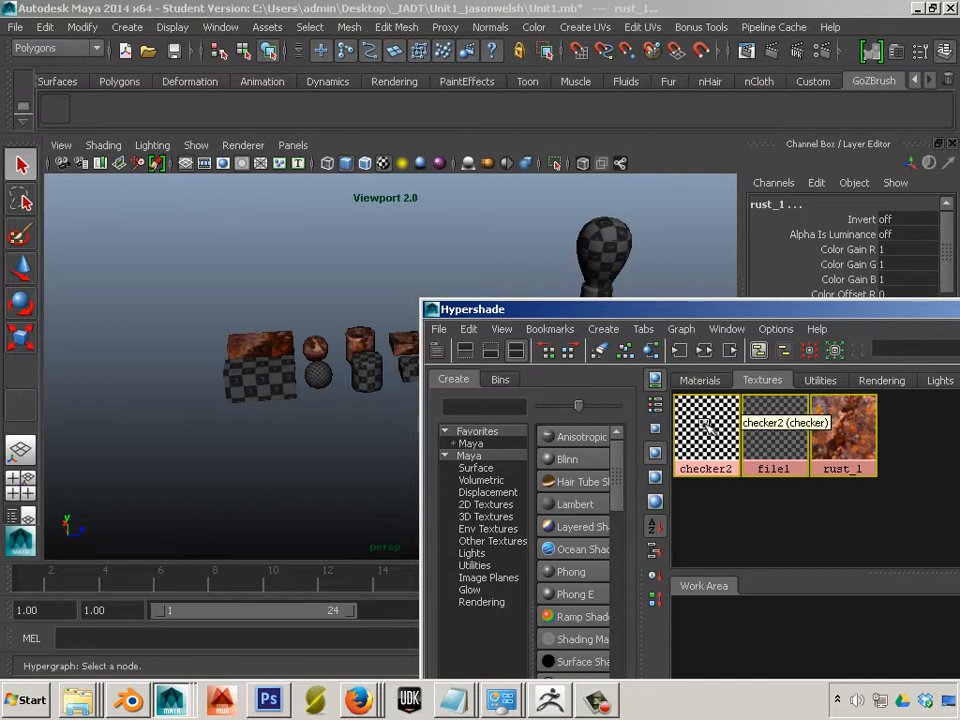
left_click(701, 508)
left_click(688, 437)
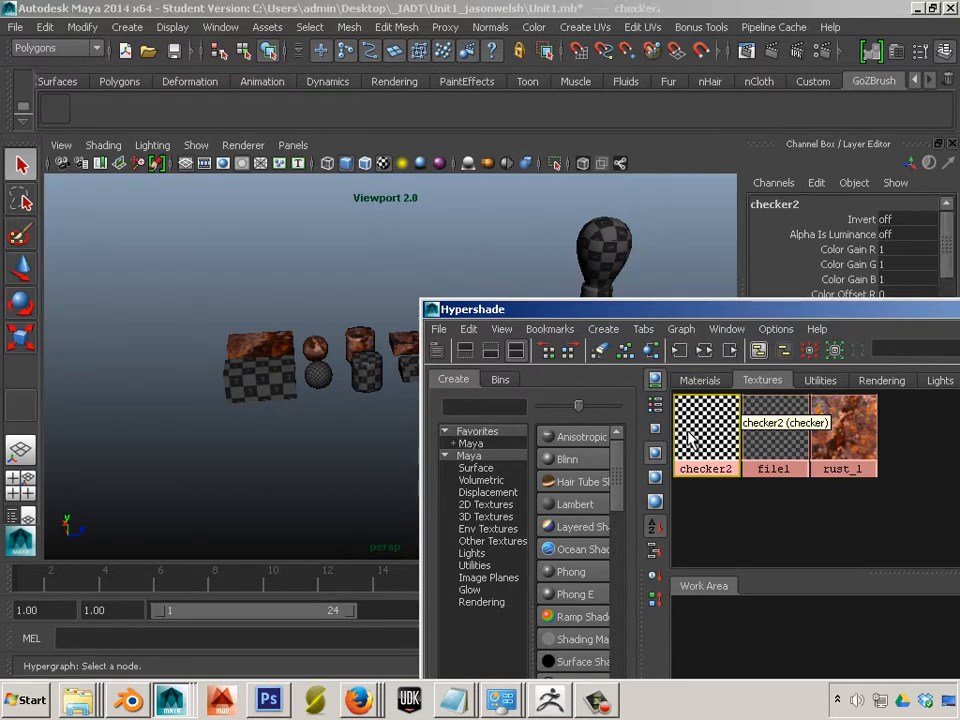
key("Delete")
- Delete the UV_Check_maya material from the Hypershade
left_click(700, 380)
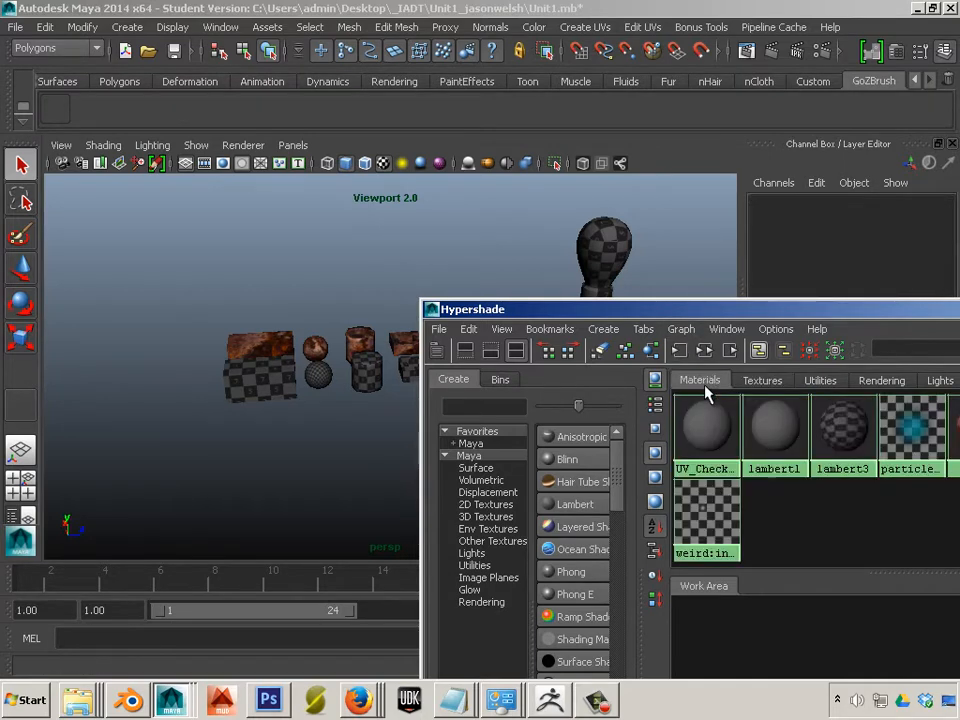
left_click_drag(800, 315, 366, 226)
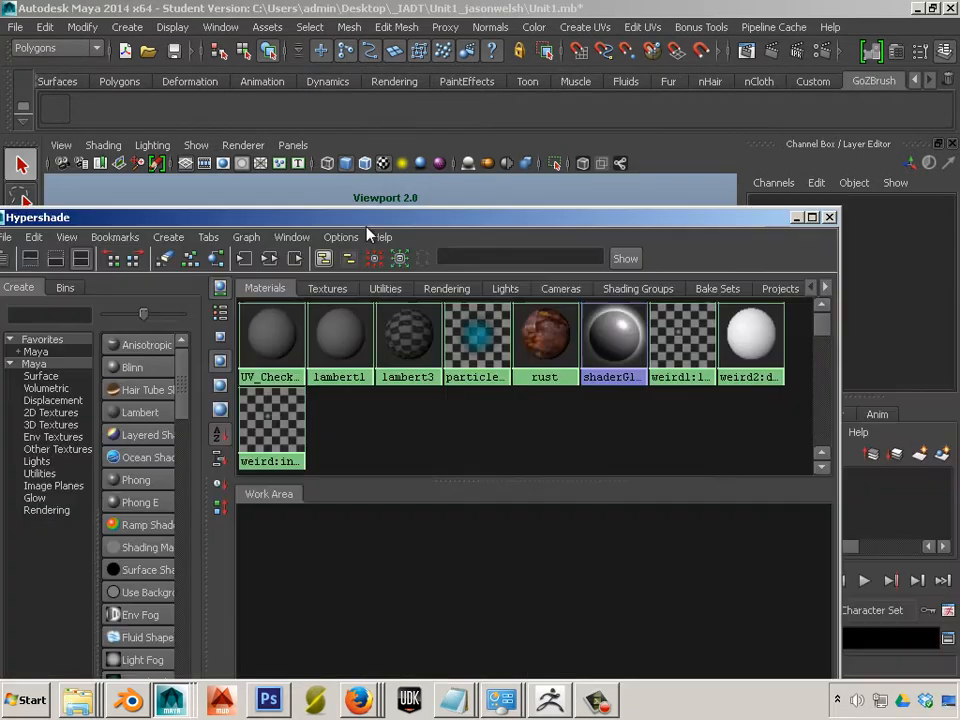
left_click(338, 360)
left_click(272, 372)
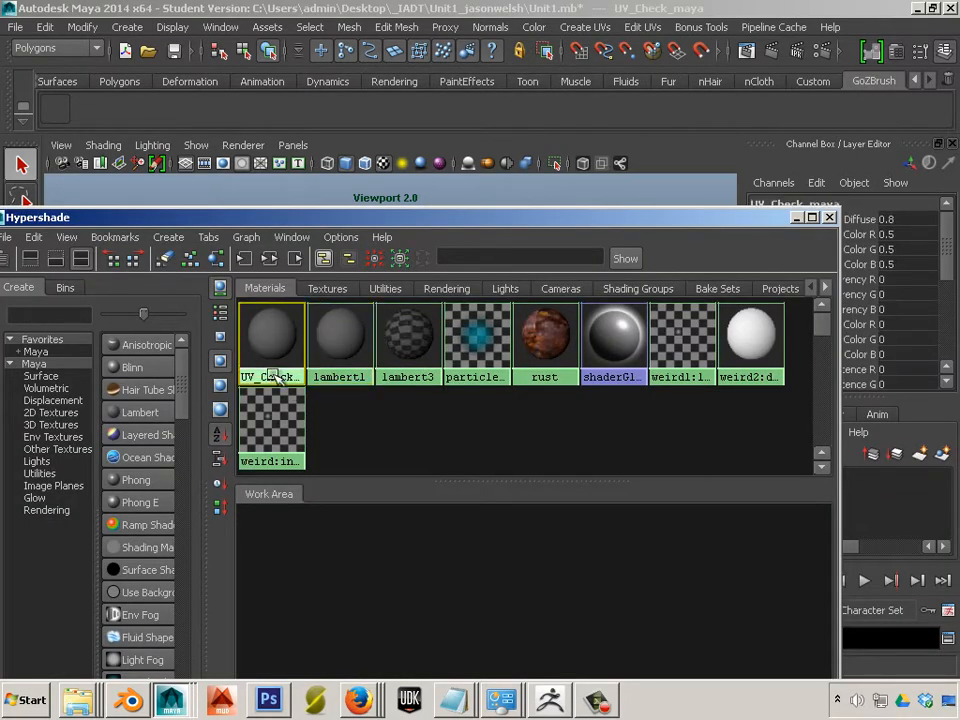
key("Delete")
- Delete the three materials whose names start with "weird", including weird:initialShadingGroup1
left_click(408, 345)
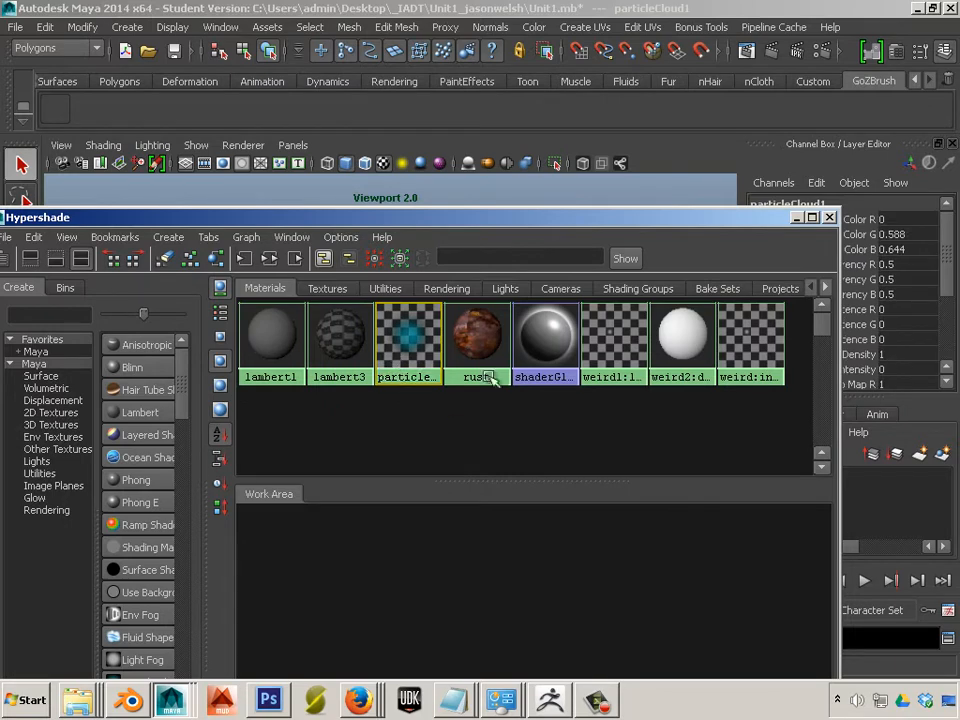
left_click(630, 340)
key("Delete")
left_click(634, 325)
key("Delete")
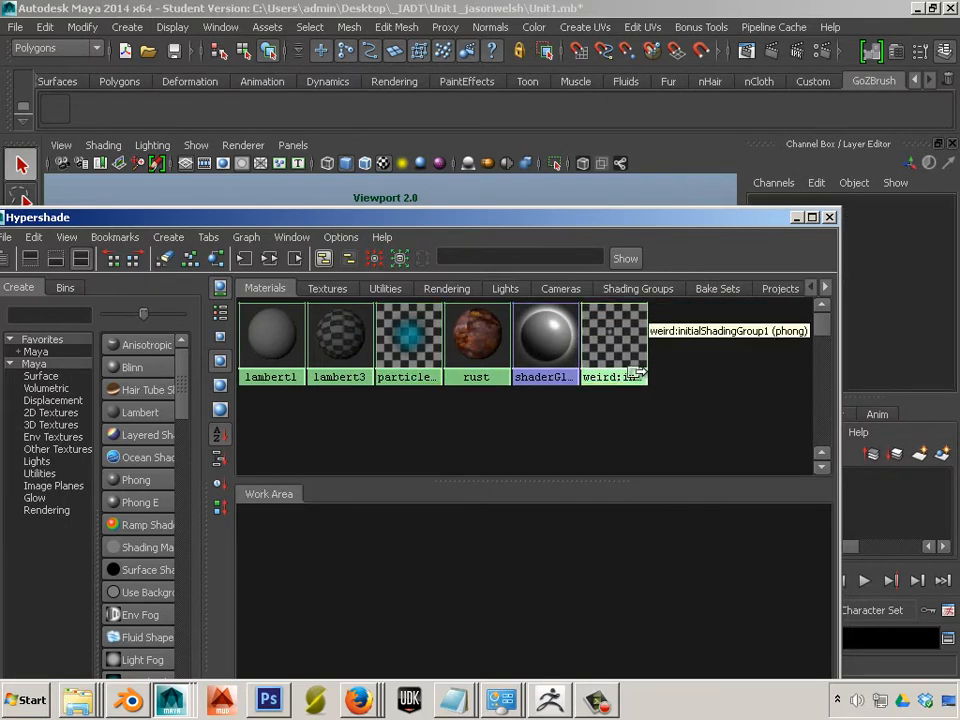
left_click(630, 355)
key("Delete")
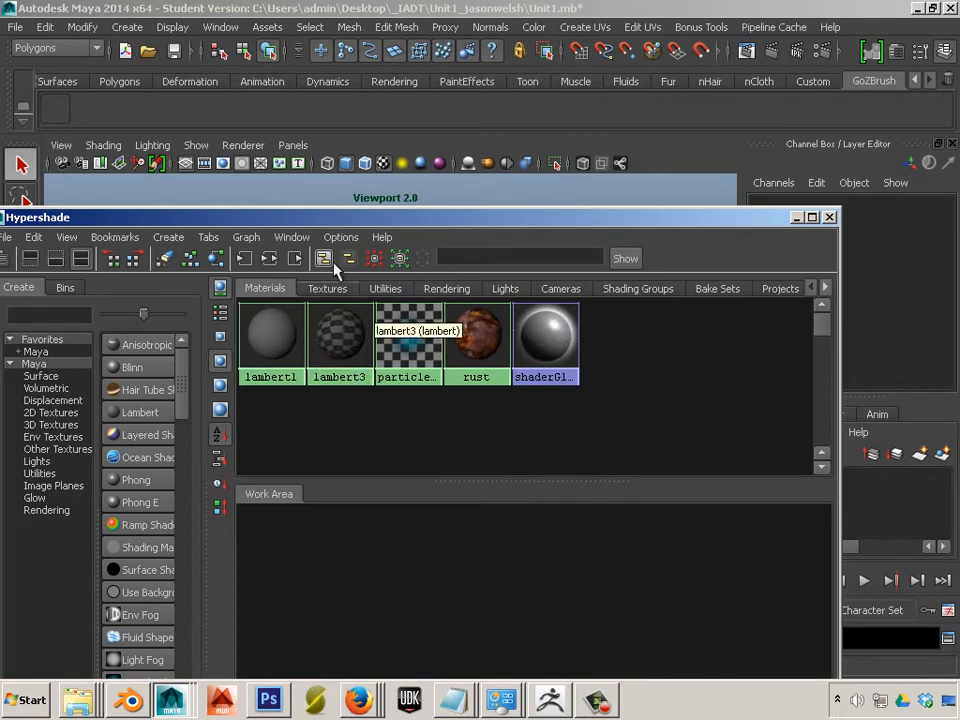
- Rename the lambert3 material in the Hypershade to UV_cord_photoshot
left_click_drag(336, 218, 396, 168)
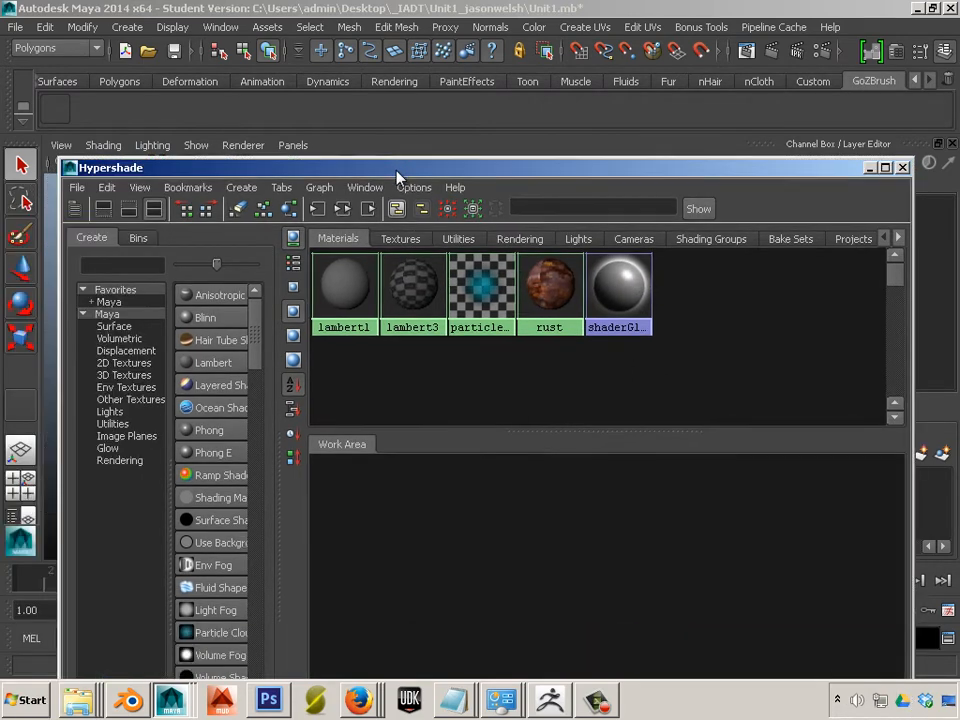
left_click(410, 296)
right_click(406, 298)
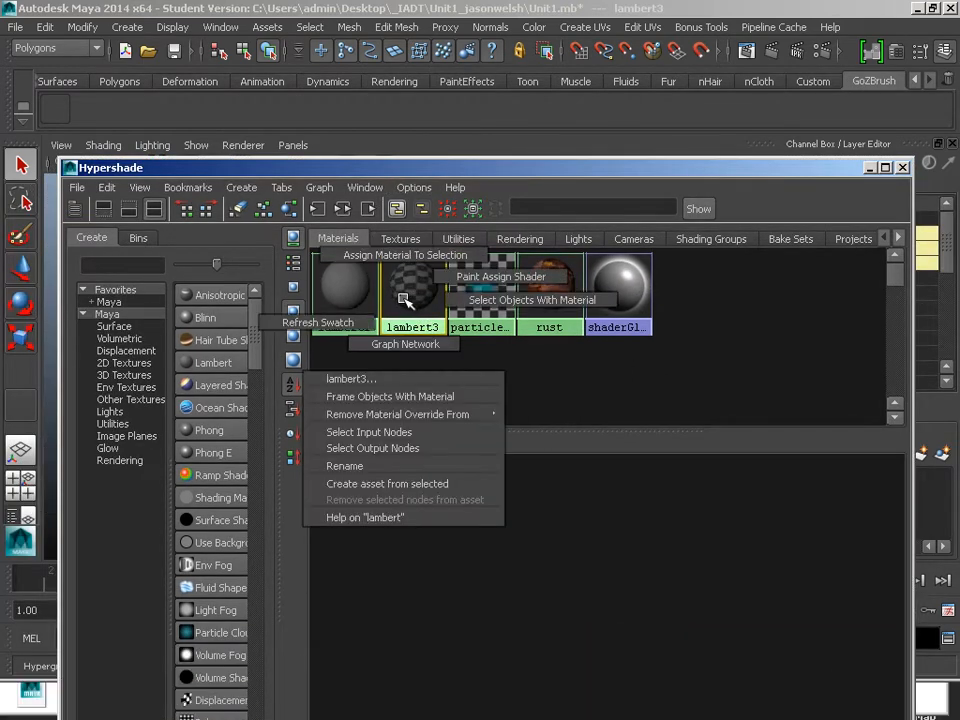
left_click(420, 464)
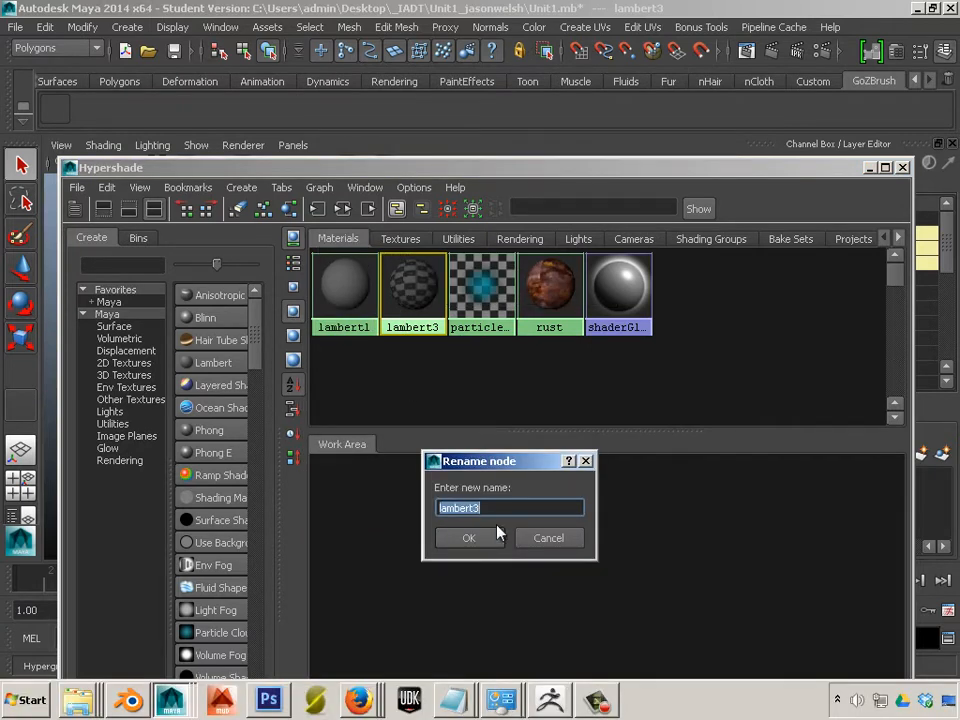
type("UV_cord_photoshop")
left_click(497, 533)
left_click(430, 490)
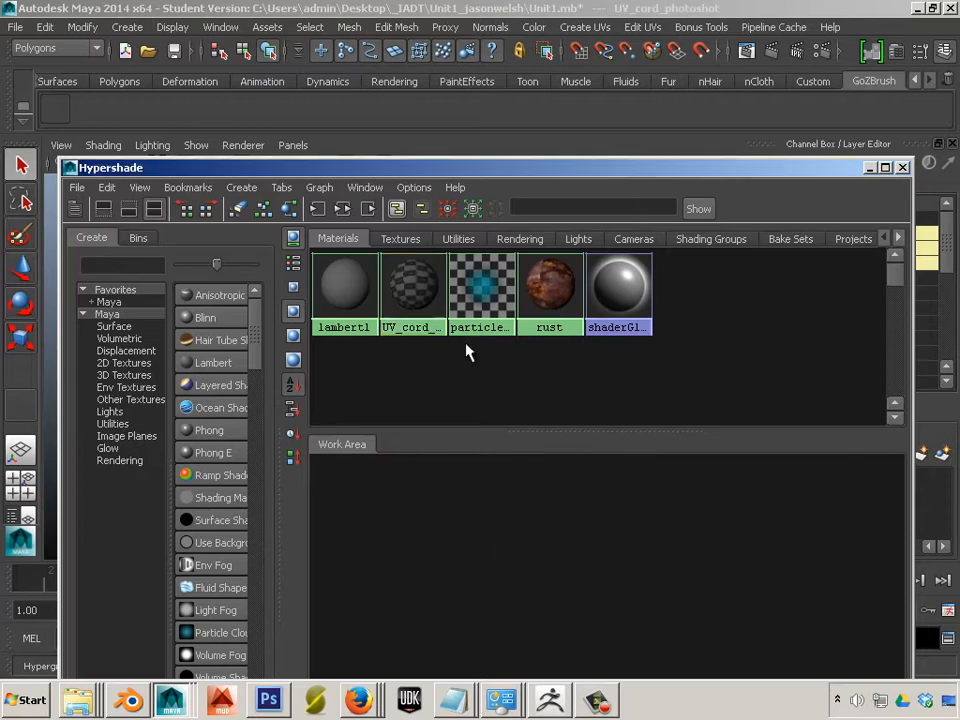
- Close the Hypershade and save the current scene, accepting the student version notice
left_click_drag(430, 172, 228, 331)
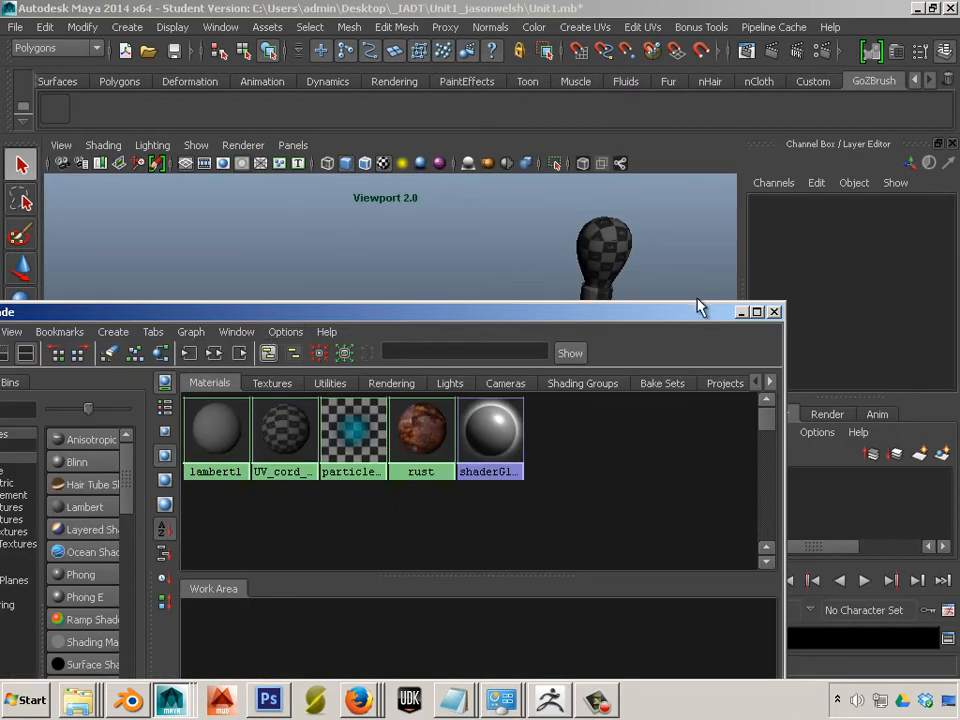
left_click(771, 313)
left_click(250, 376)
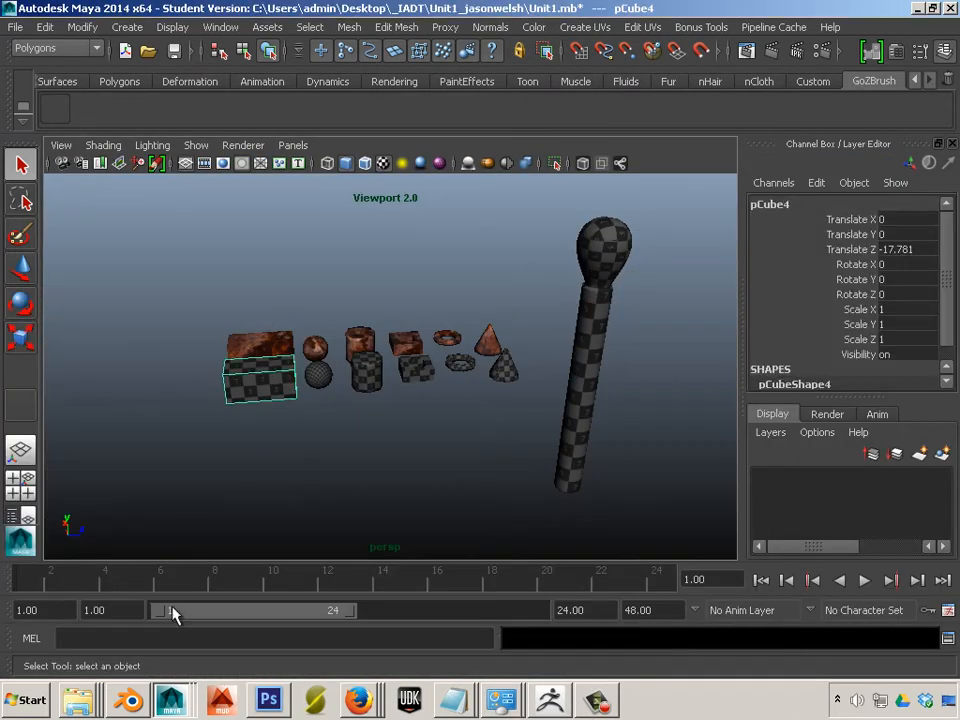
left_click(87, 703)
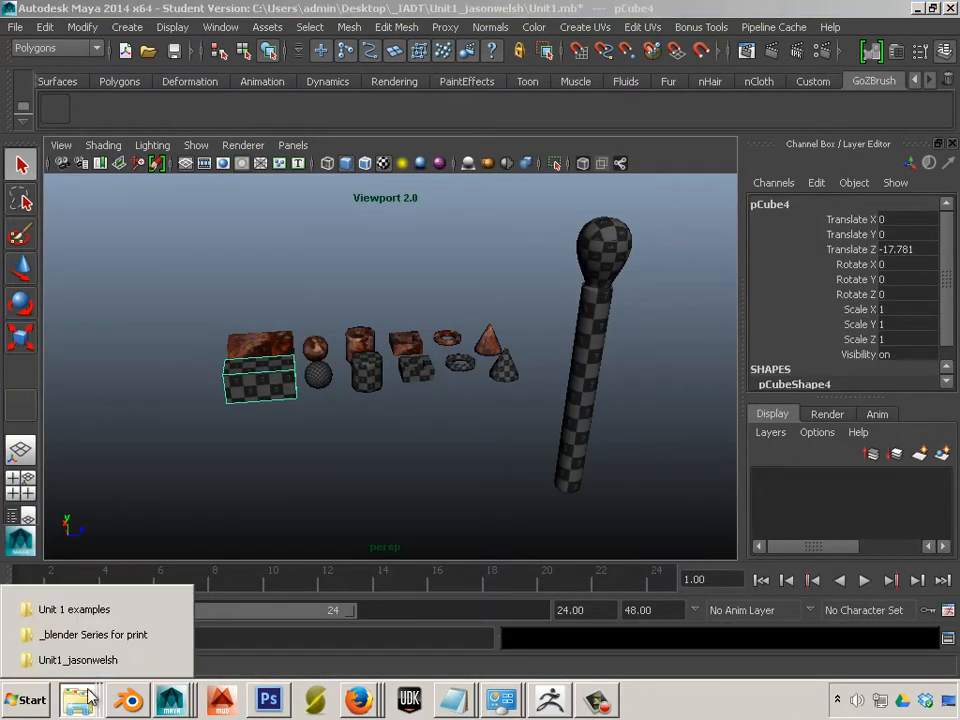
left_click(15, 27)
left_click(15, 27)
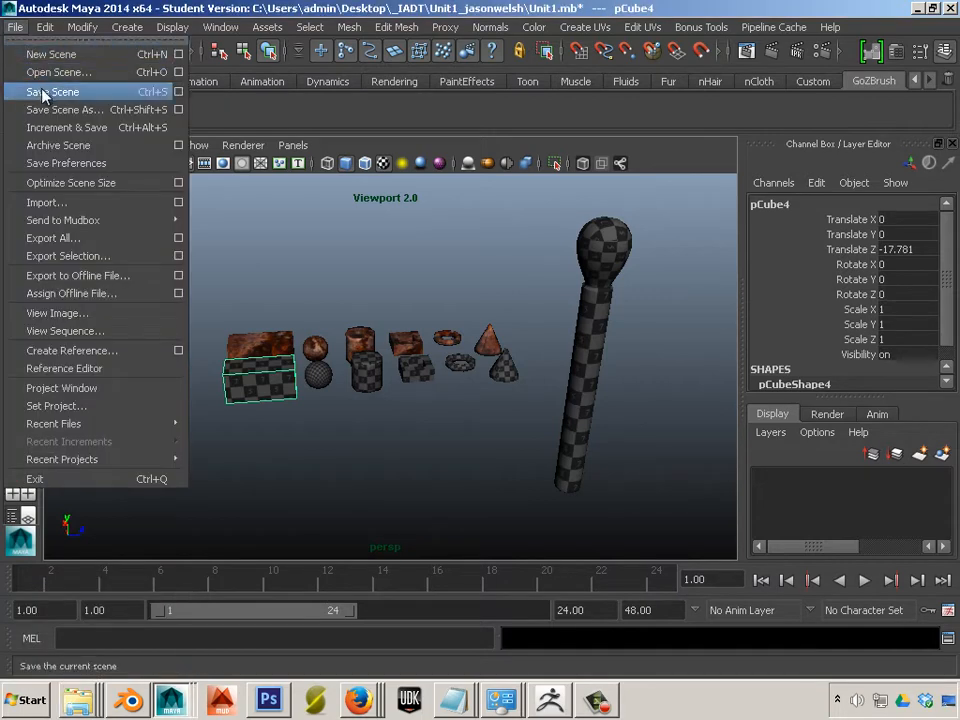
left_click(40, 91)
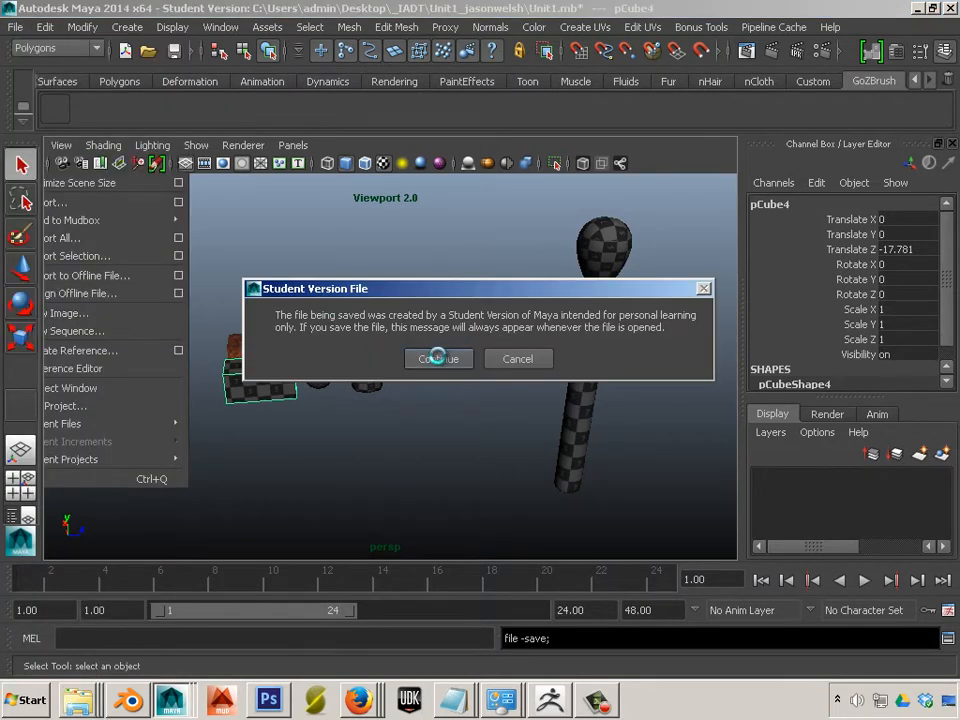
left_click(437, 357)
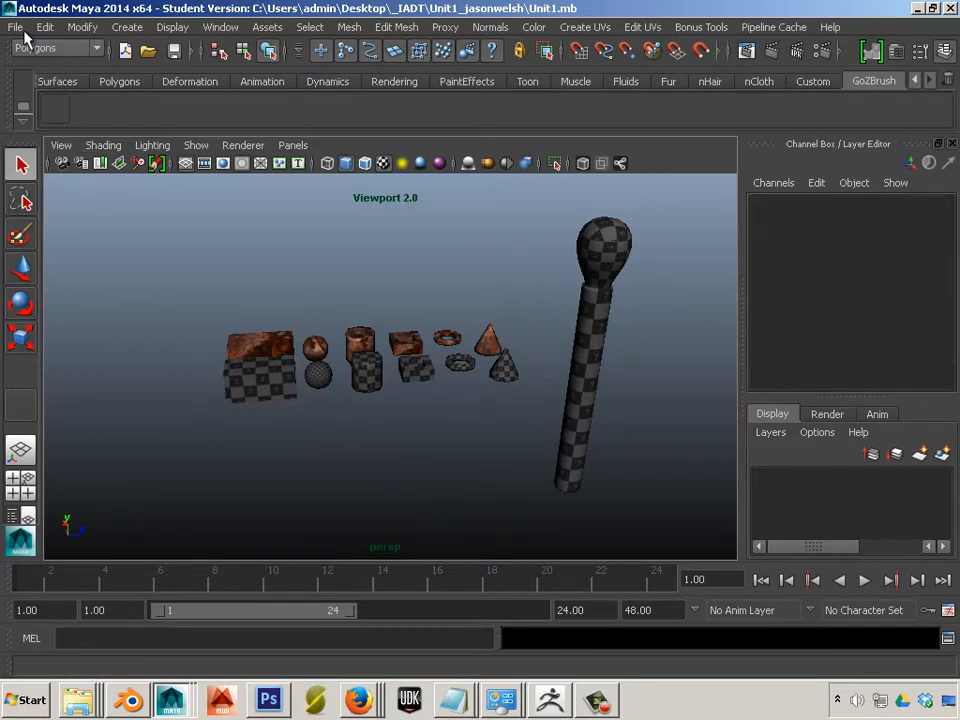
- Set the project to the Unit1 folder on the desktop that contains the saved scene
left_click(15, 27)
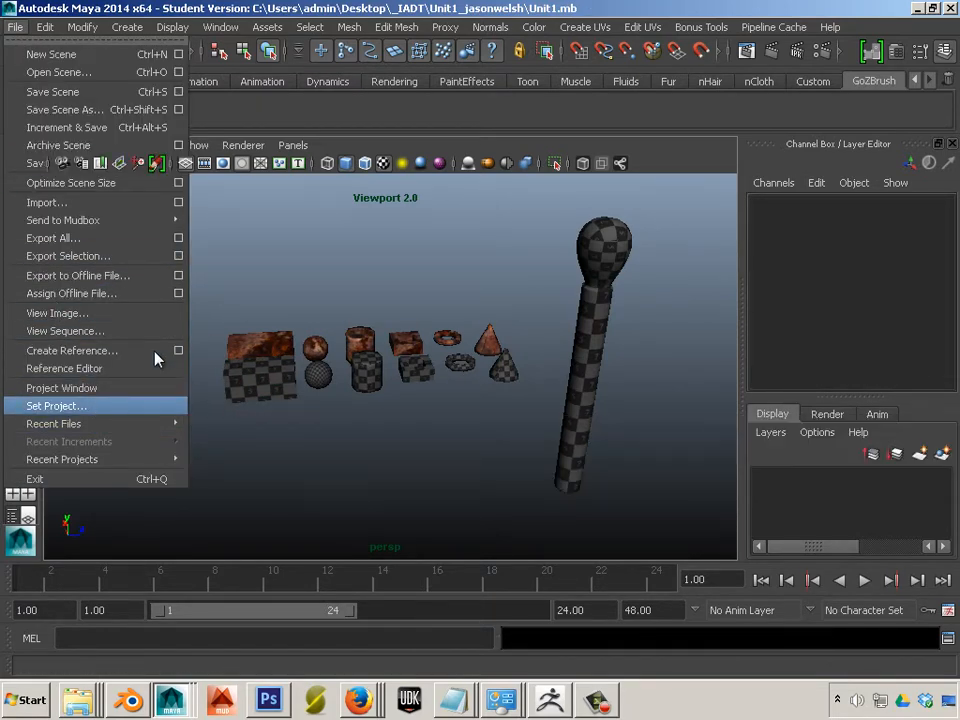
left_click(100, 406)
double_click(232, 178)
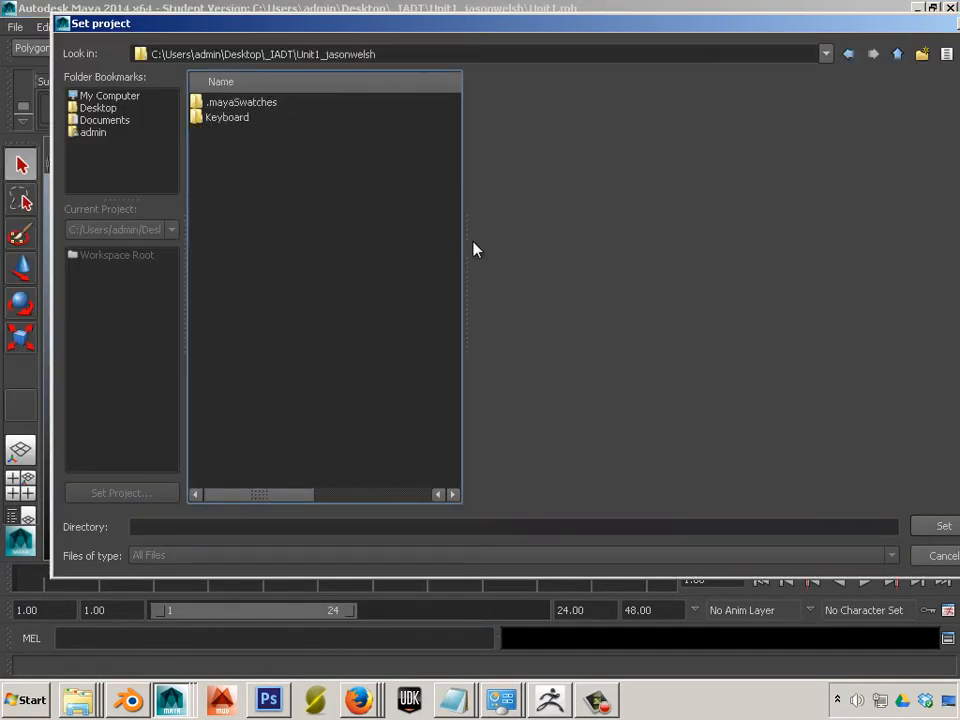
left_click(932, 527)
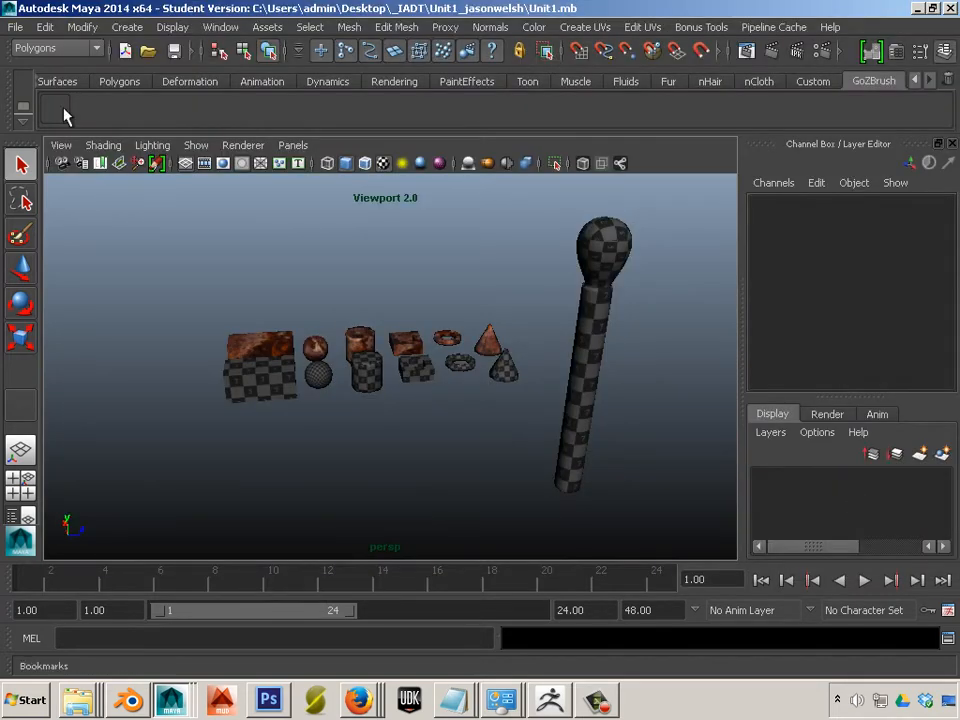
- Save the scene as Unit1.mb in the project folder, replacing the existing file
left_click(15, 27)
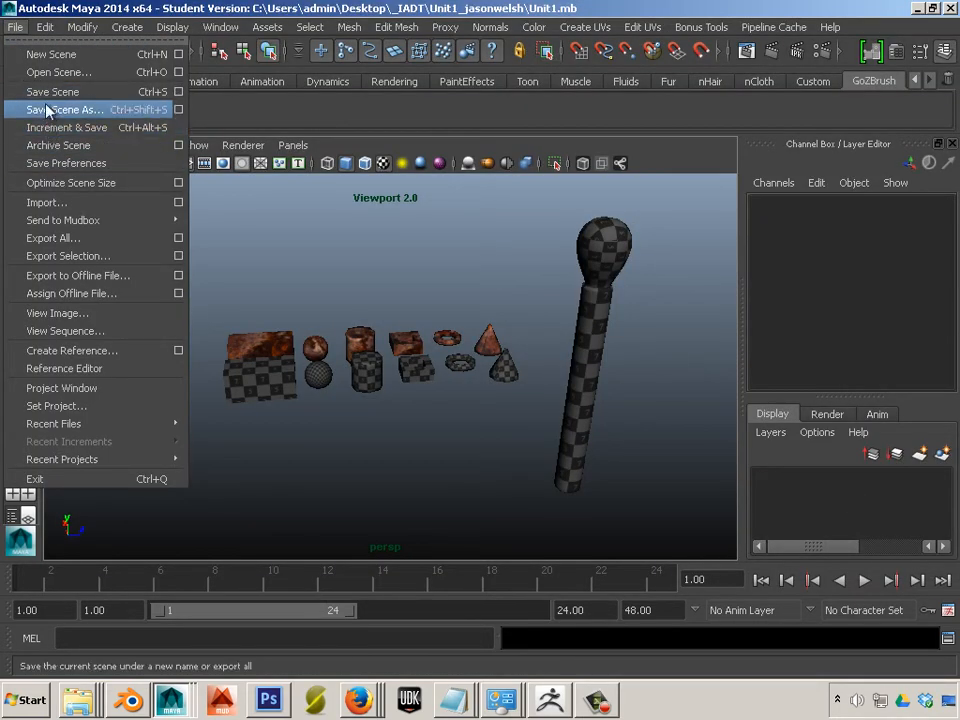
left_click(20, 107)
double_click(225, 134)
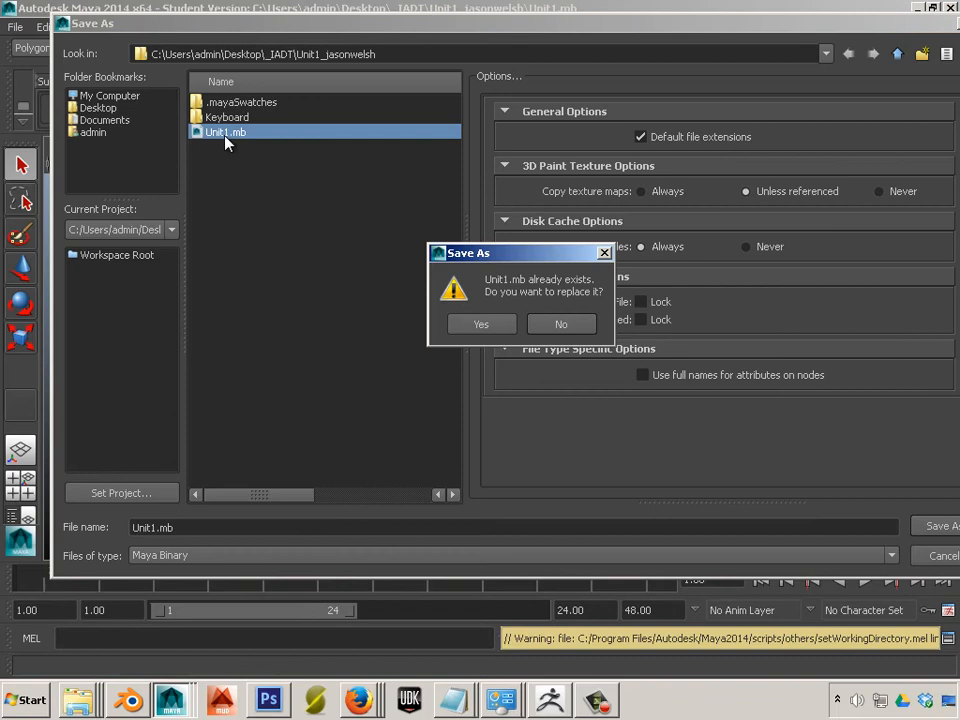
left_click(481, 324)
left_click(452, 360)
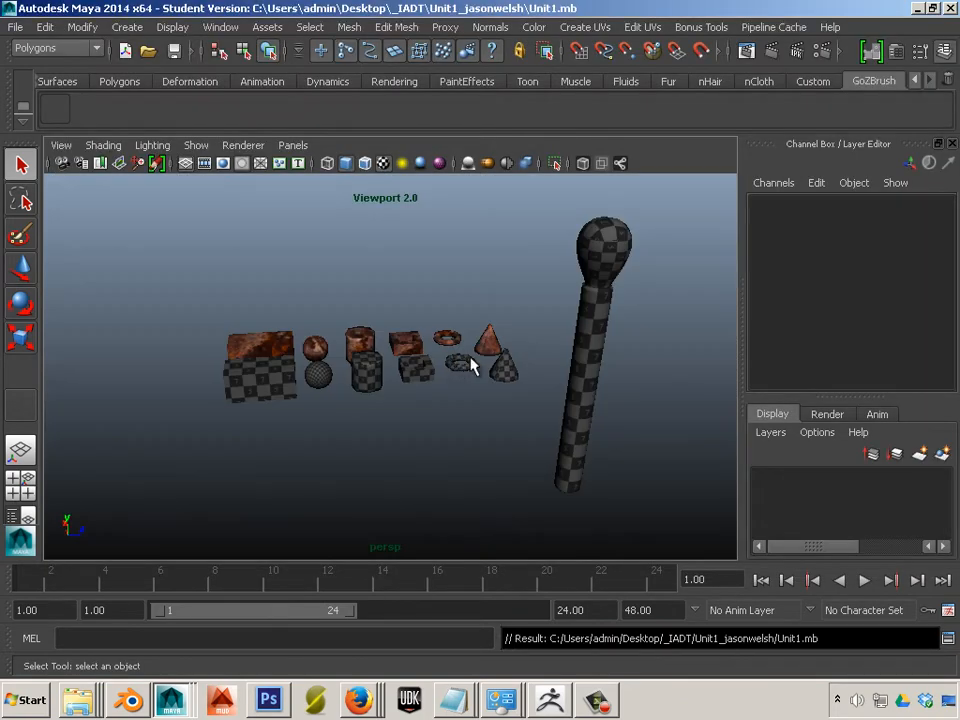
- Check the image name of the rust_1 texture in its attributes from the Hypershade, and close both windows
left_click(262, 371)
left_click(220, 27)
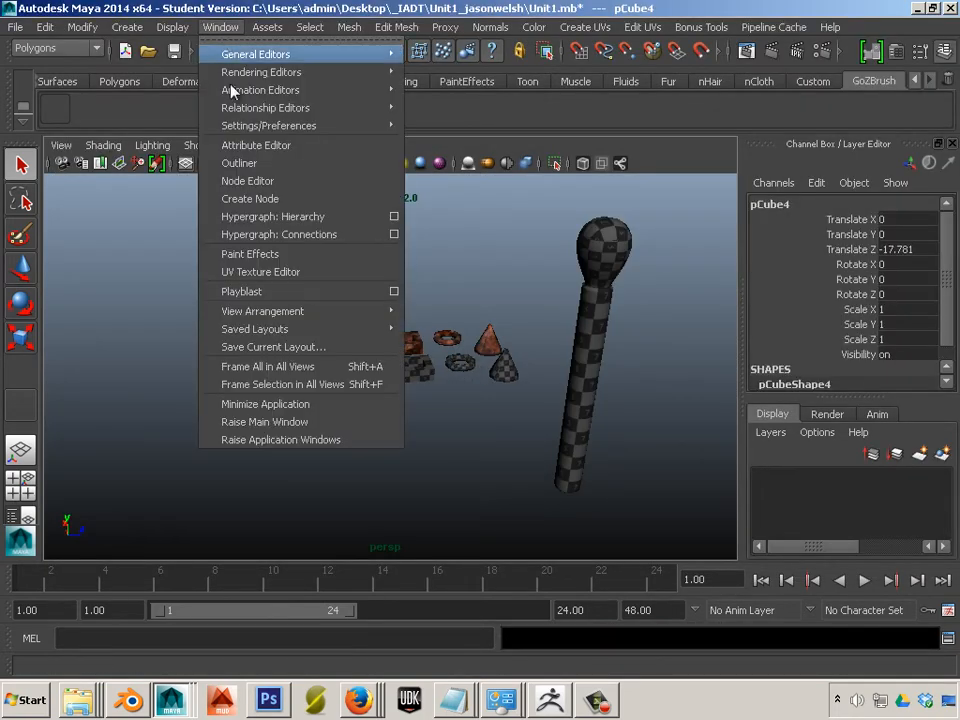
mouse_move(248, 78)
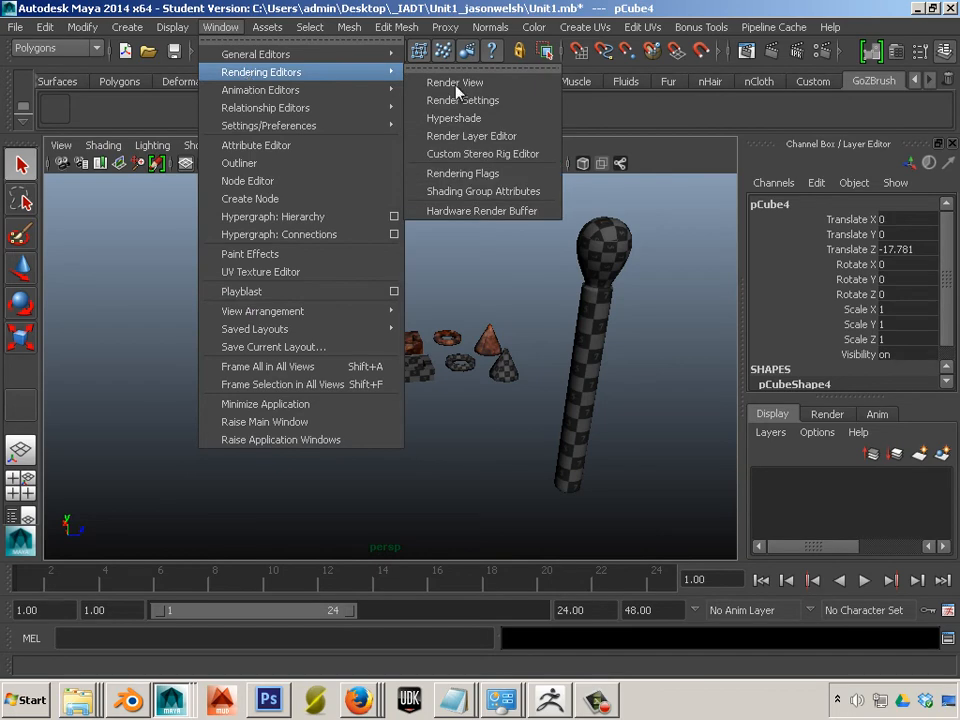
left_click(460, 118)
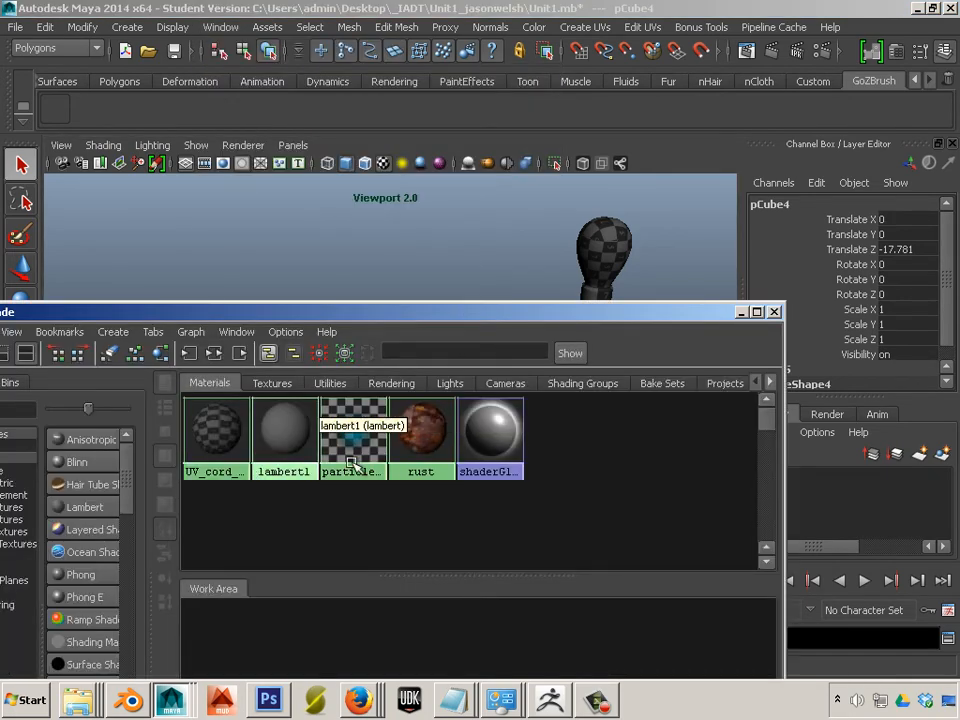
left_click(272, 383)
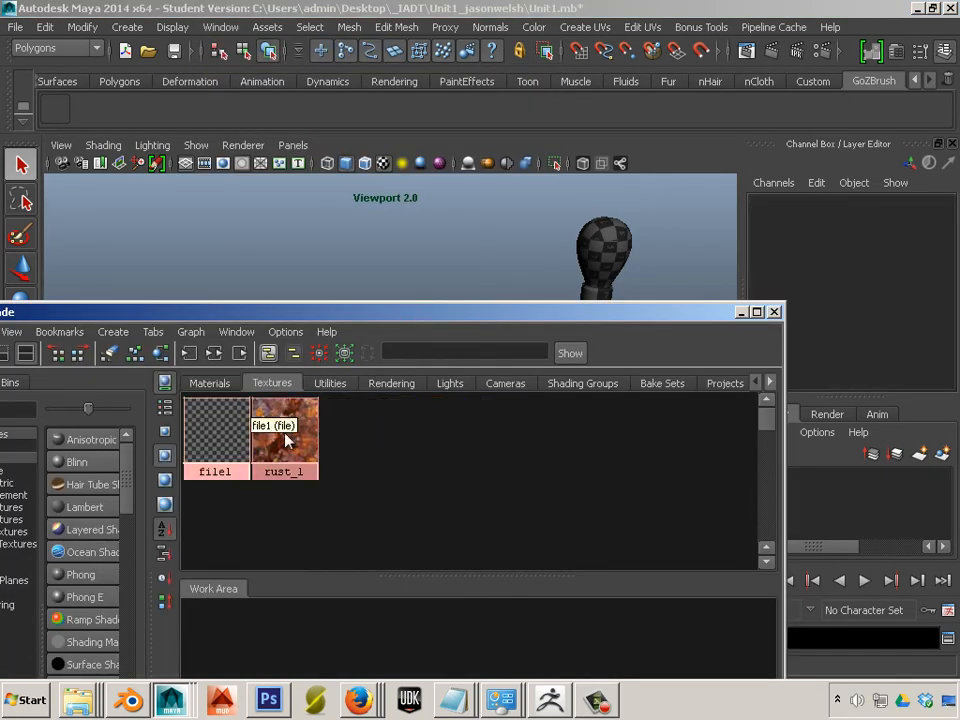
double_click(285, 440)
scroll(600, 420, "down", 3)
scroll(614, 384, "up", 2)
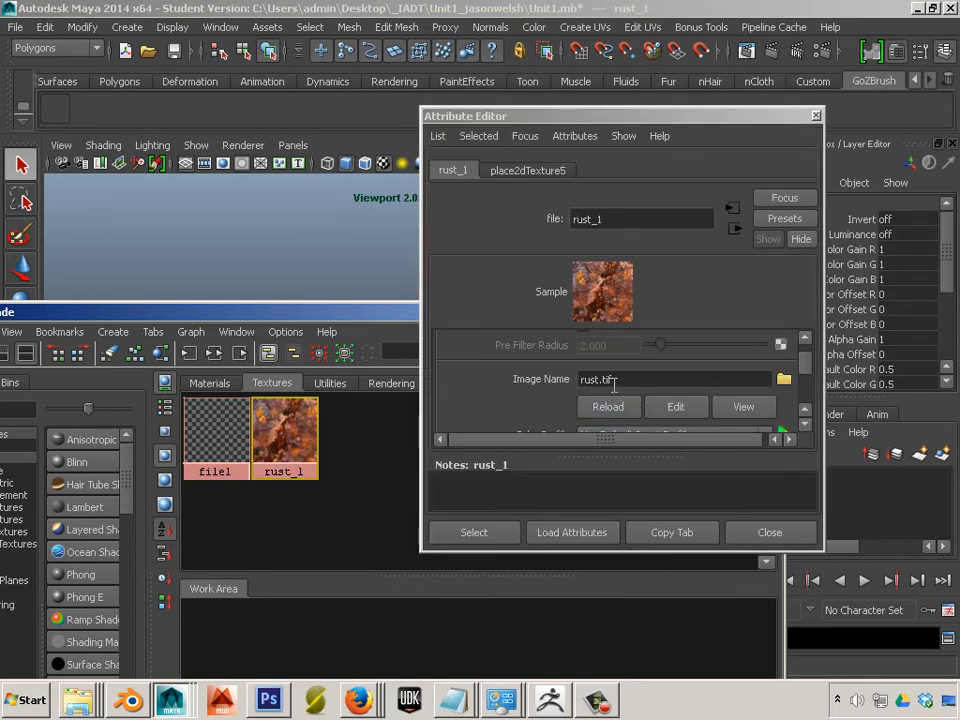
left_click(619, 379)
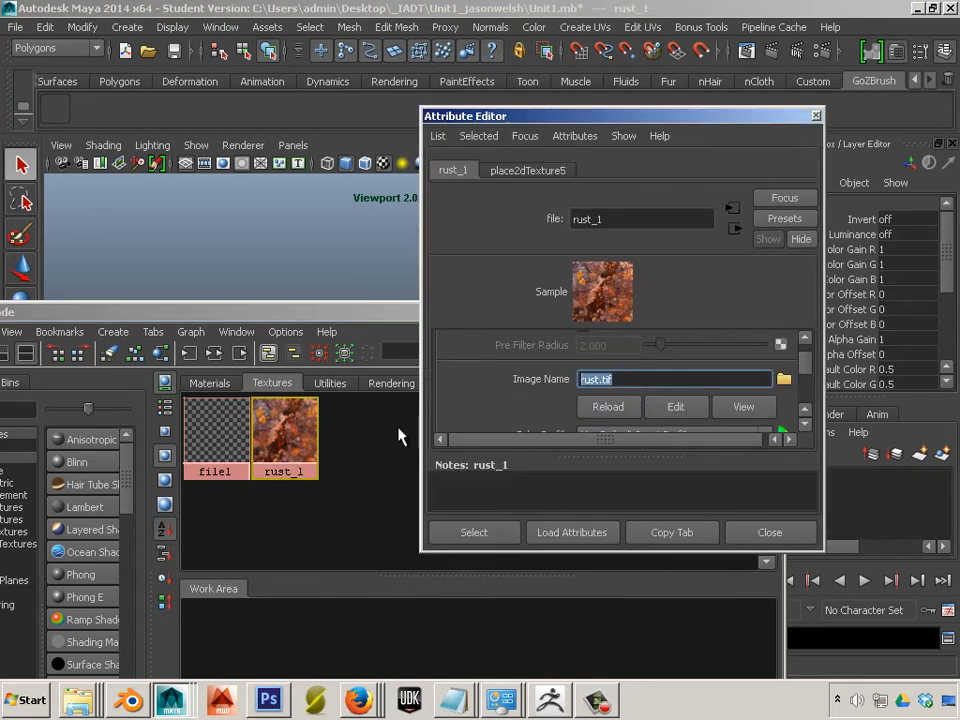
left_click(798, 530)
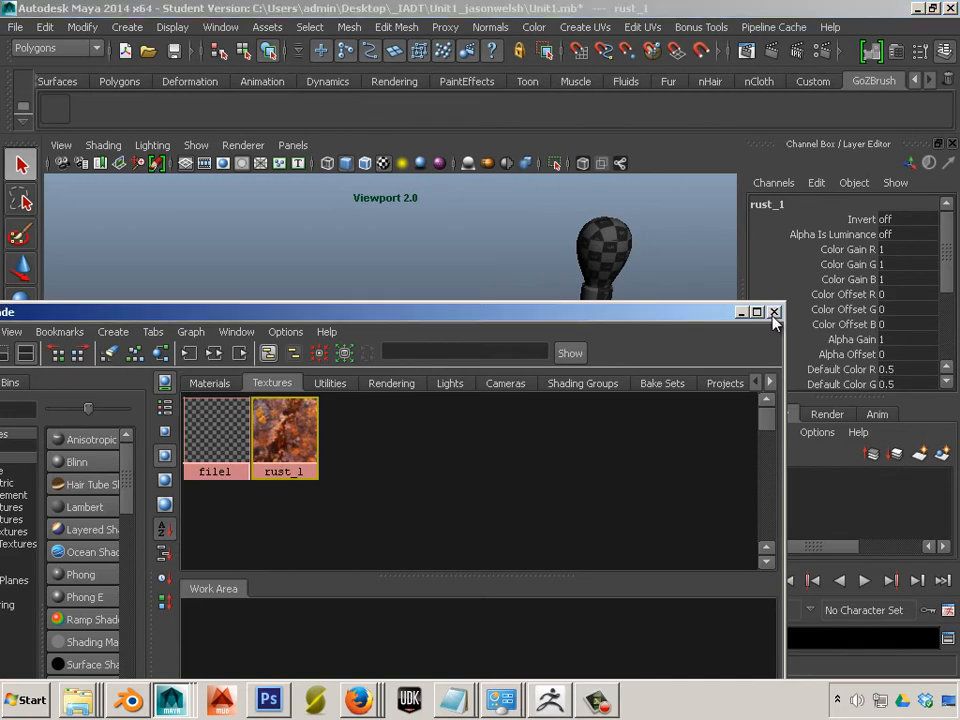
left_click(774, 312)
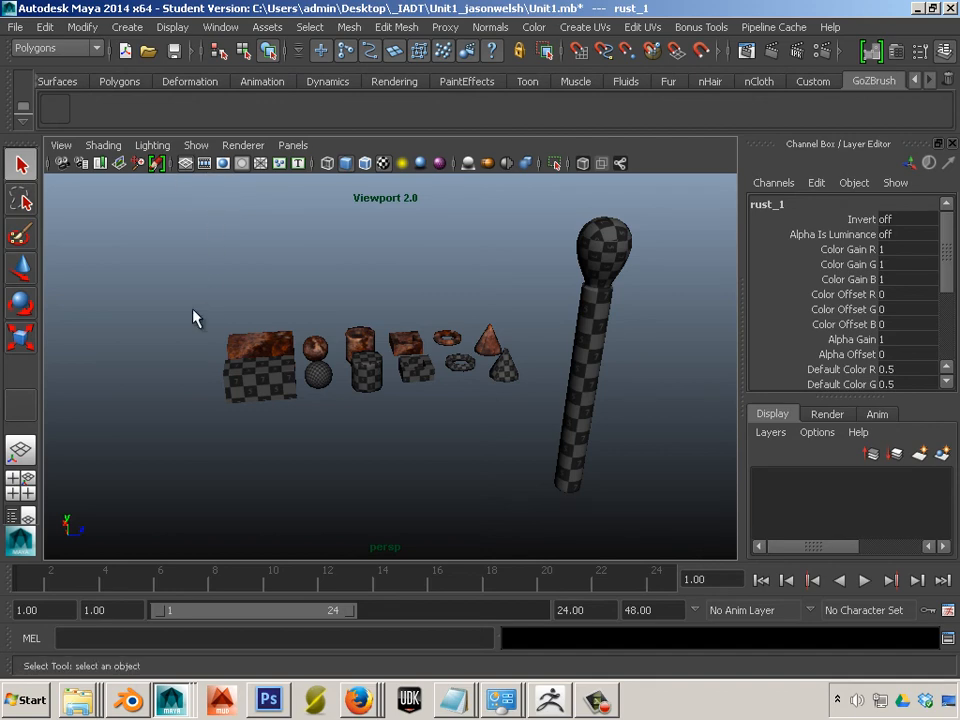
- Select the group of small rust and checker primitives, followed by the tall matchstick-shaped mesh alone
left_click_drag(193, 315, 491, 451)
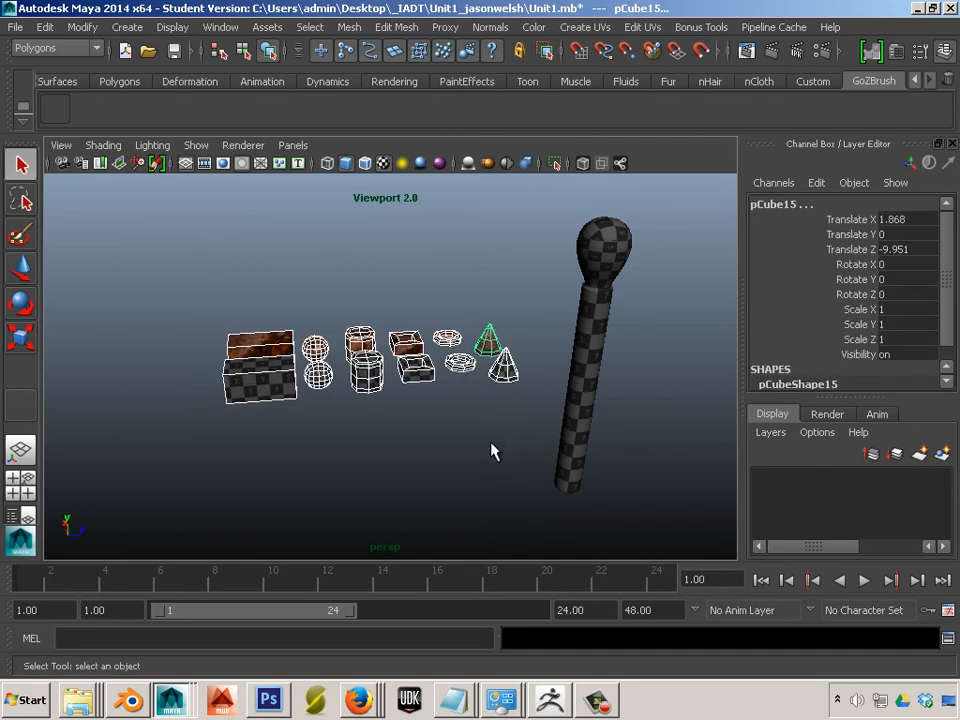
left_click(572, 240)
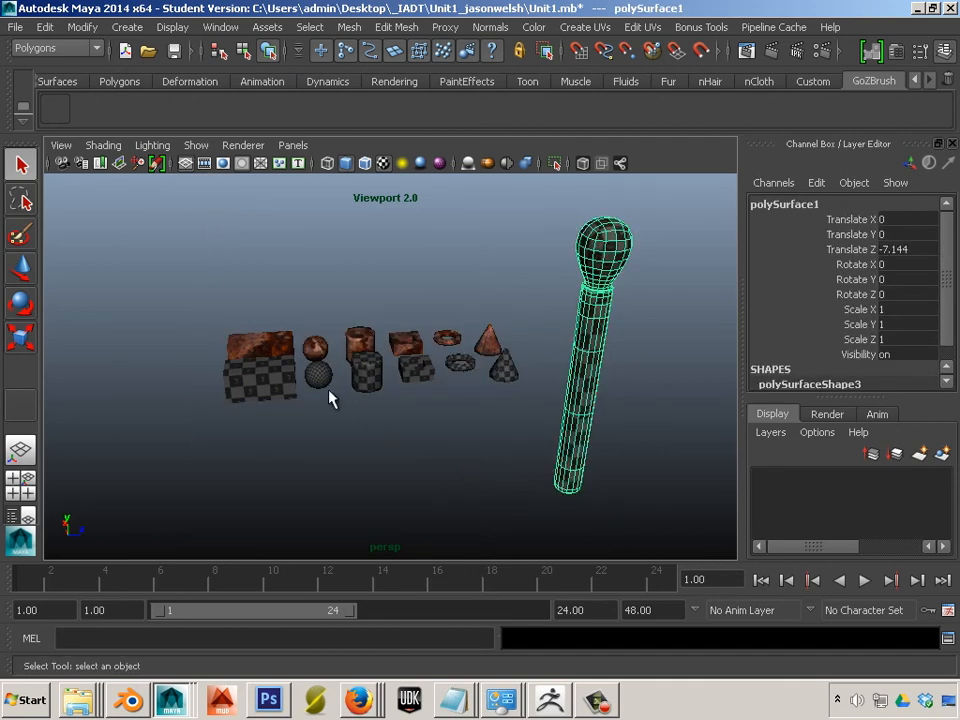